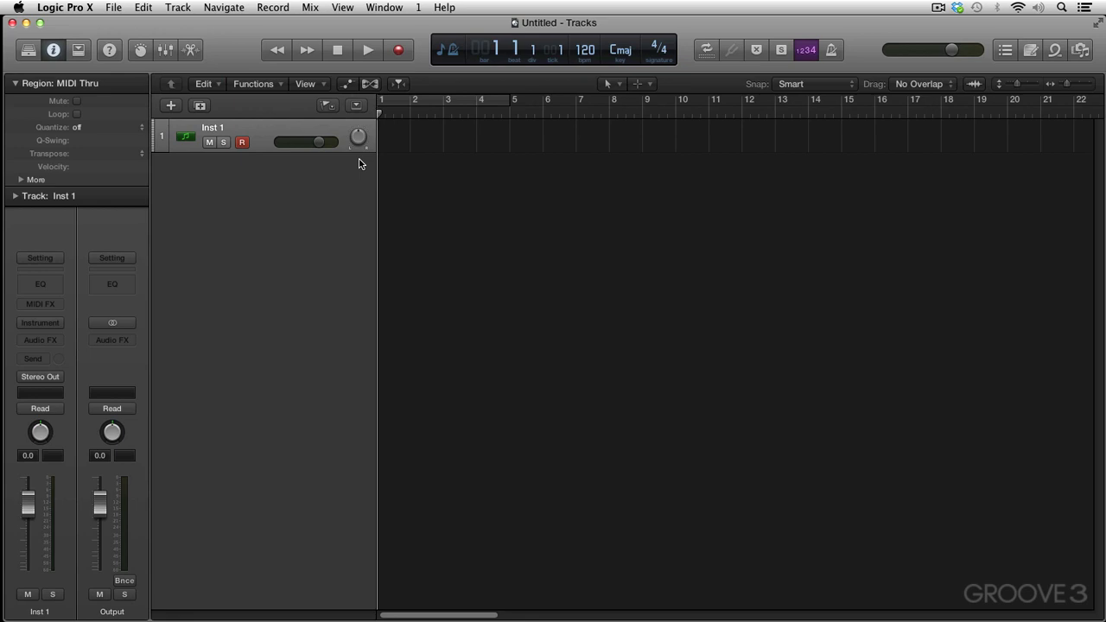
Load the Native Instruments Maschine 2 plug-in on the Inst 1 track as Multi Output (16xStereo)
left_click(57, 323)
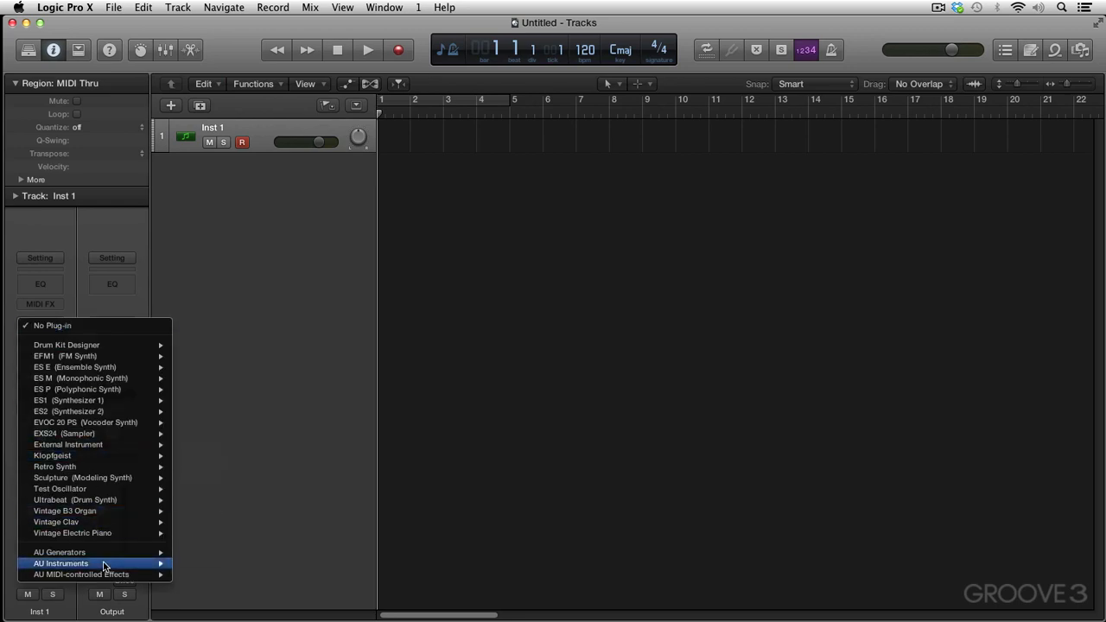
mouse_move(105, 566)
mouse_move(246, 489)
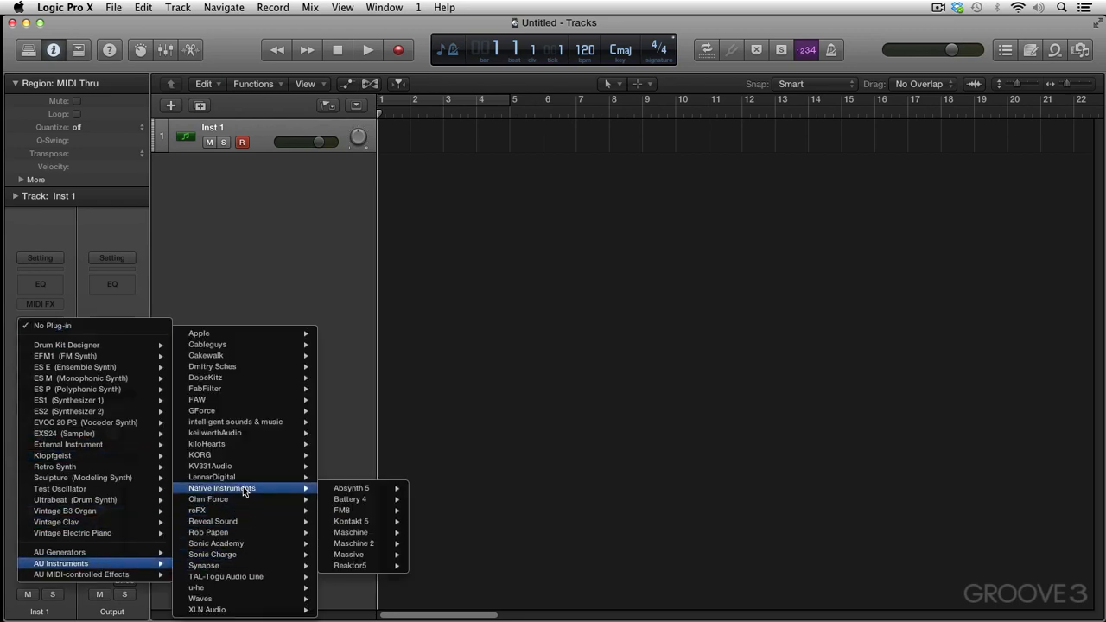
mouse_move(363, 544)
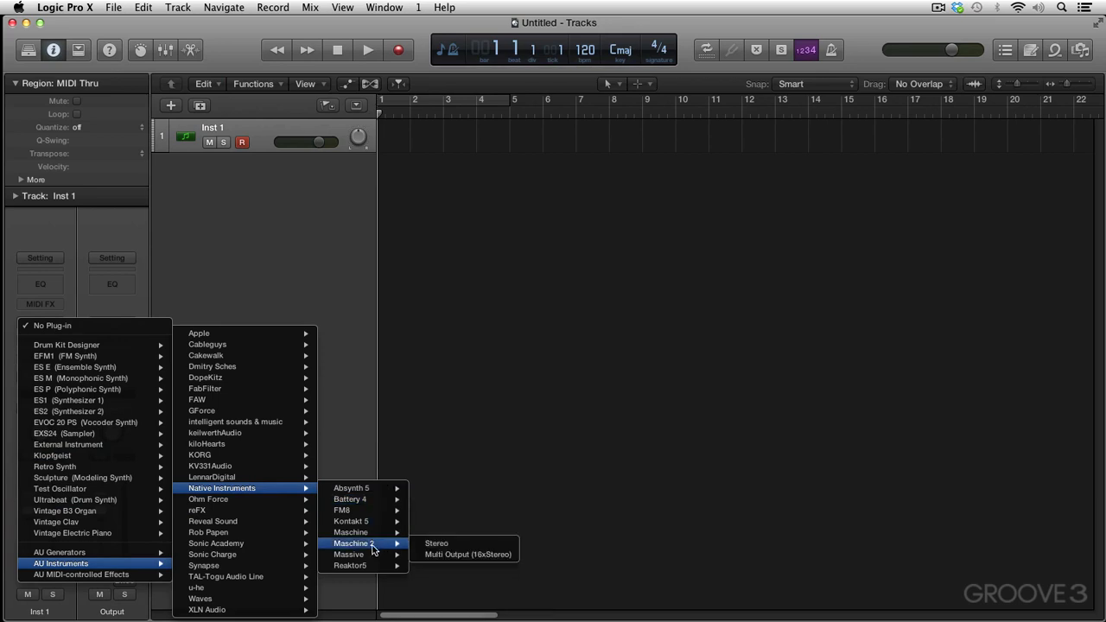
left_click(447, 555)
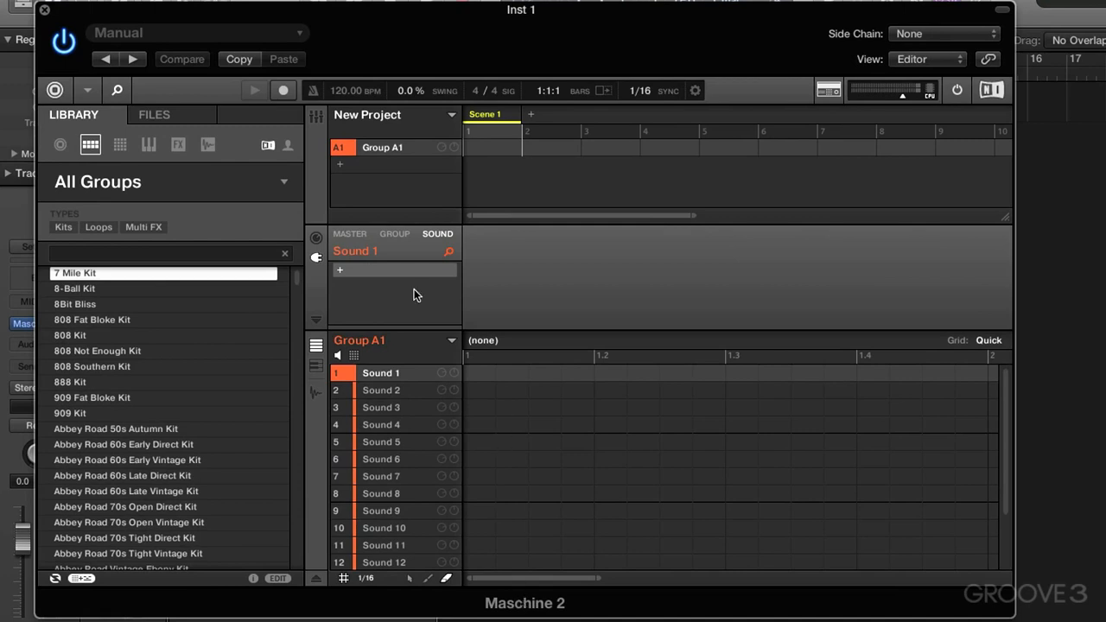
Filter the group library to Drumsynth kits and load the Fury Kit into the first group
left_click(69, 227)
left_click(99, 265)
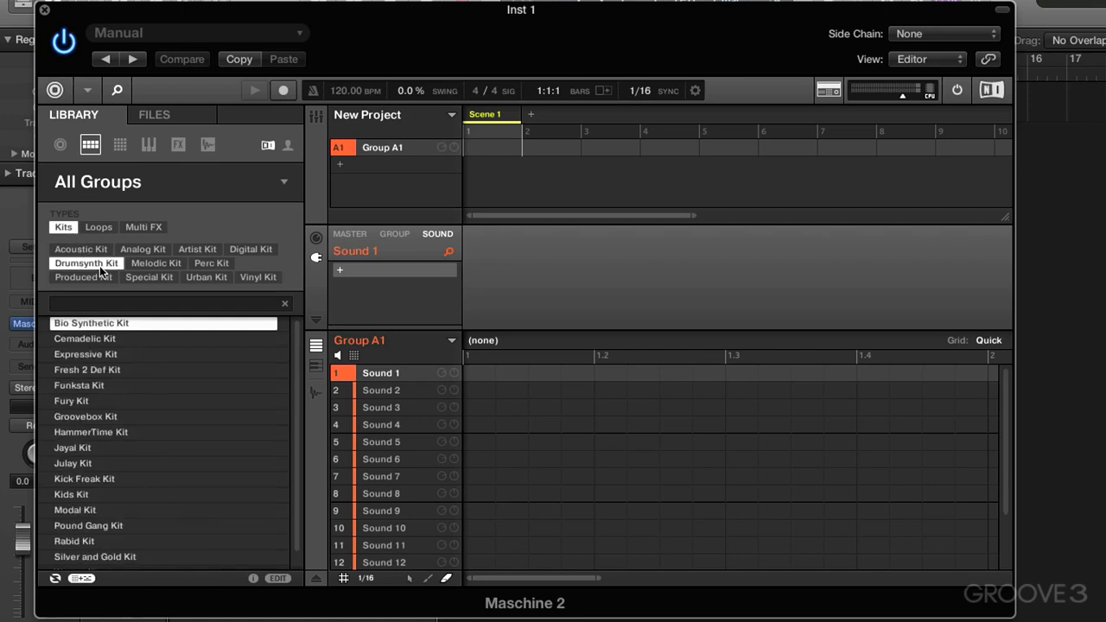
double_click(84, 399)
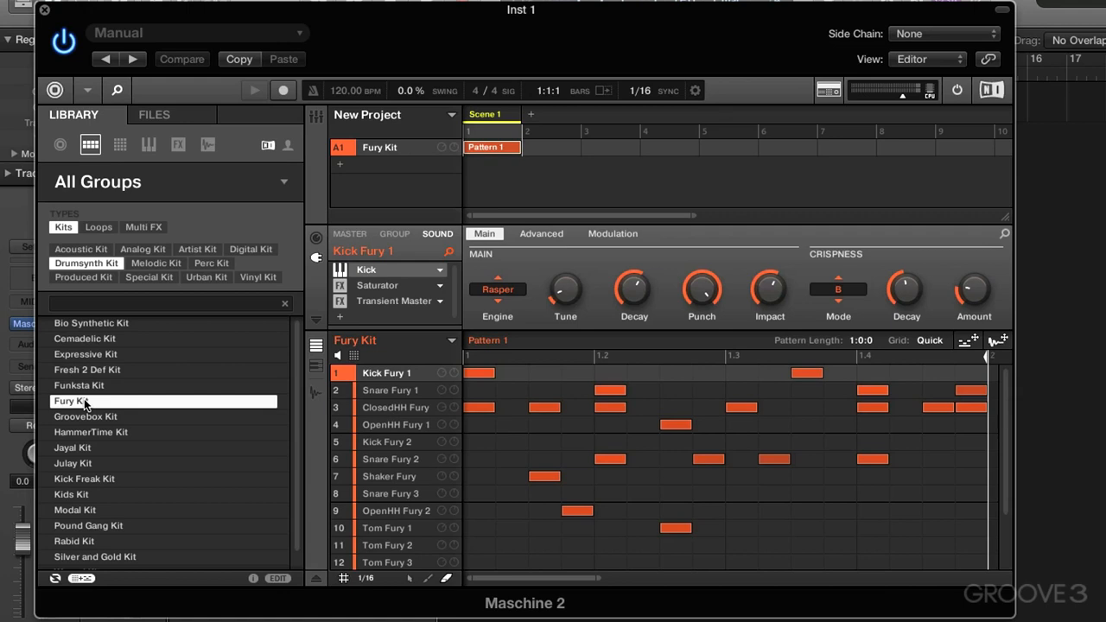
Play the loaded pattern, and audition the Fury Kit sounds one by one from Kick Fury 1 to OpenHH Fury 2
key("space")
left_click(399, 390)
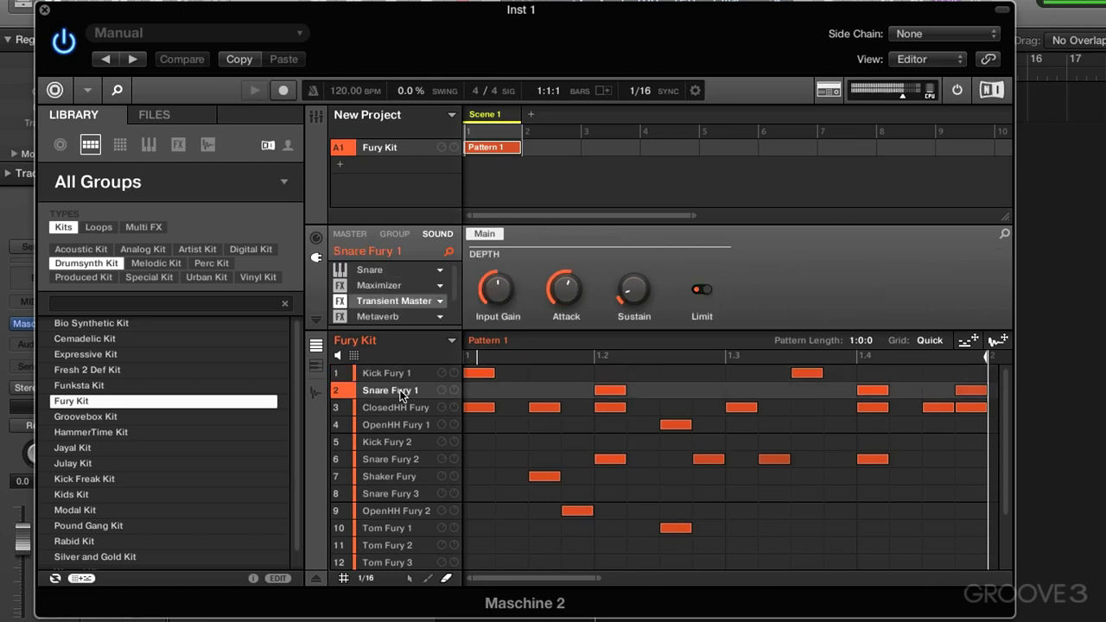
left_click(396, 378)
left_click(397, 390)
left_click(398, 407)
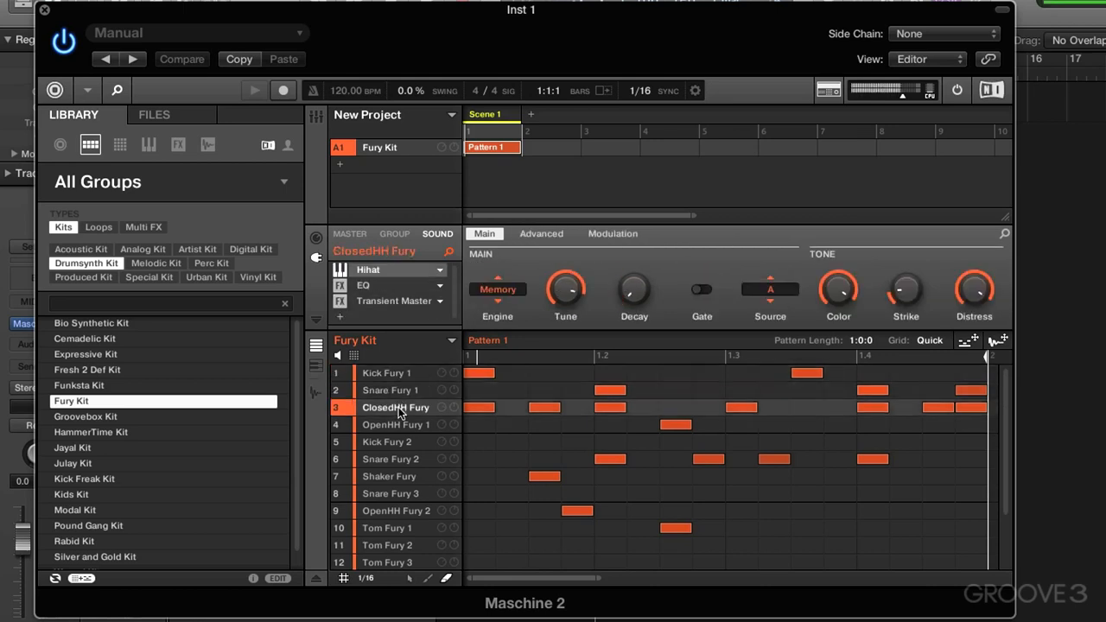
left_click(399, 423)
left_click(400, 443)
left_click(404, 456)
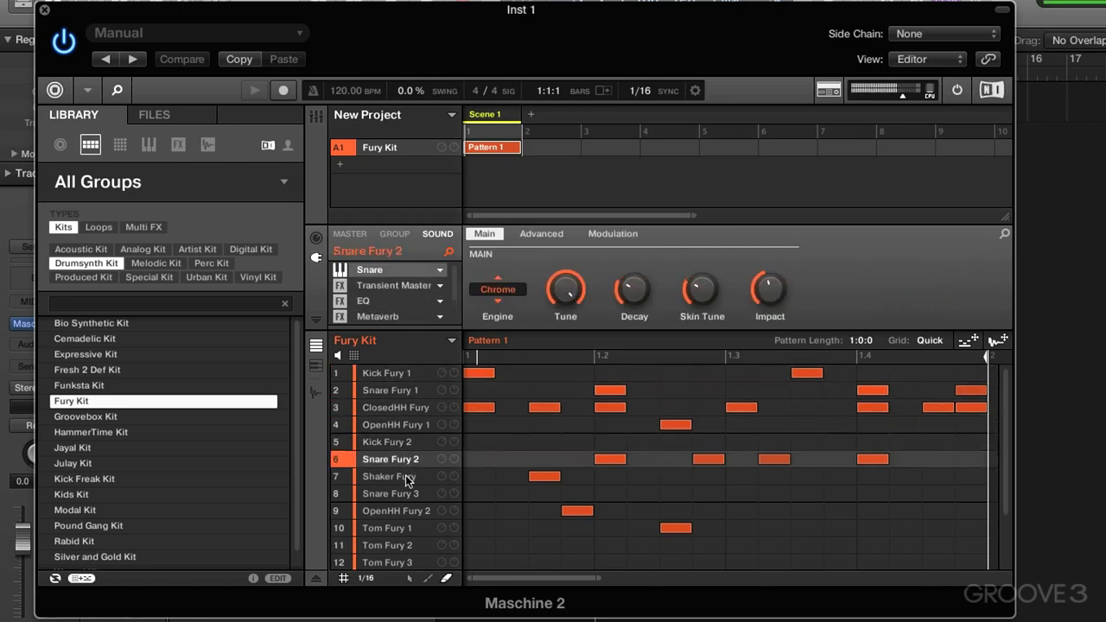
left_click(405, 475)
left_click(405, 491)
left_click(411, 509)
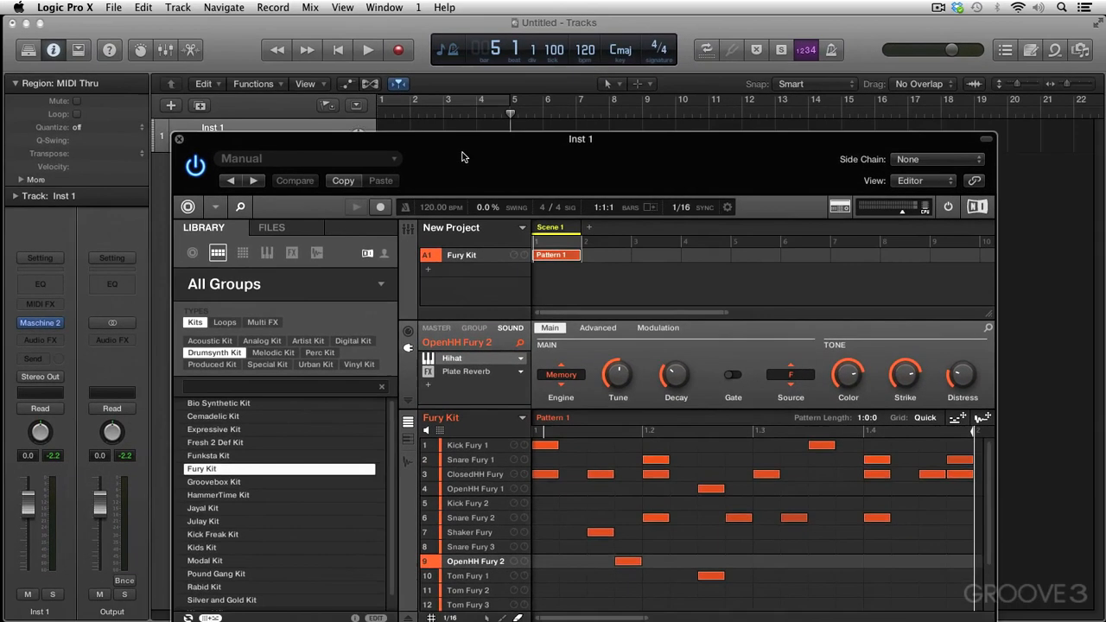
Move the plug-in window clear of the Inst 1 track meter and audition the kick, snare and hi-hat sounds while watching the level
left_click_drag(408, 66, 471, 103)
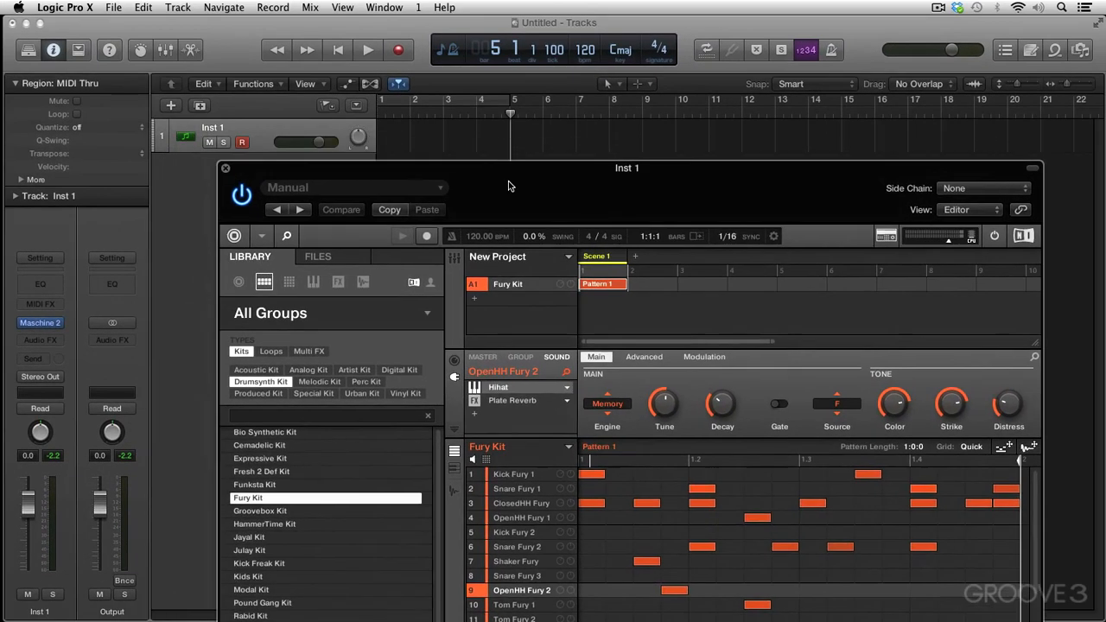
left_click(523, 475)
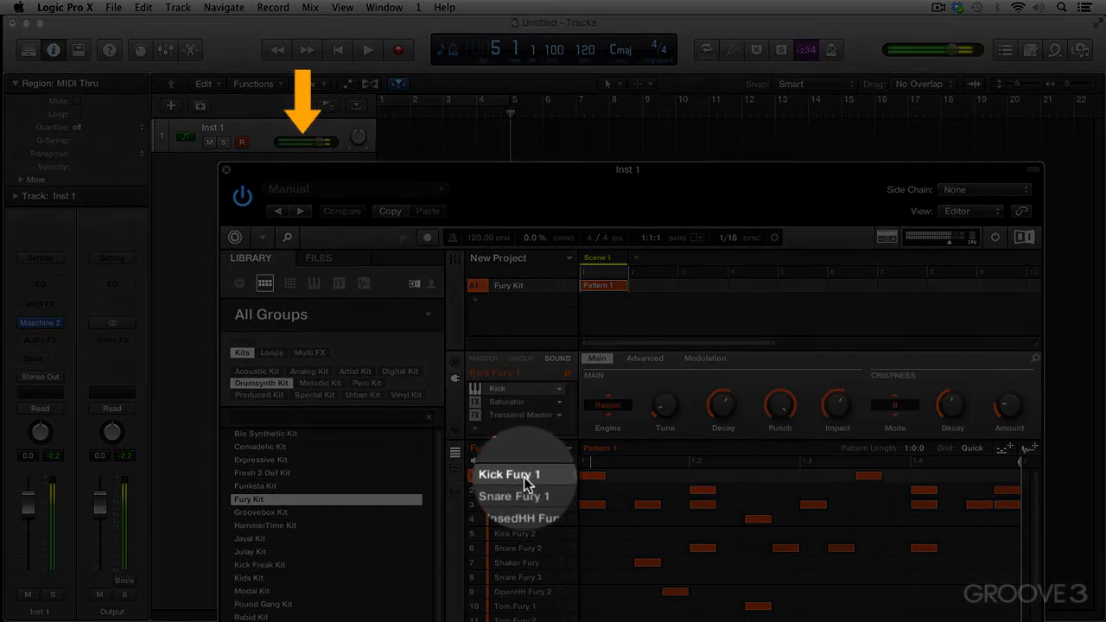
left_click(524, 491)
left_click(523, 504)
left_click(523, 518)
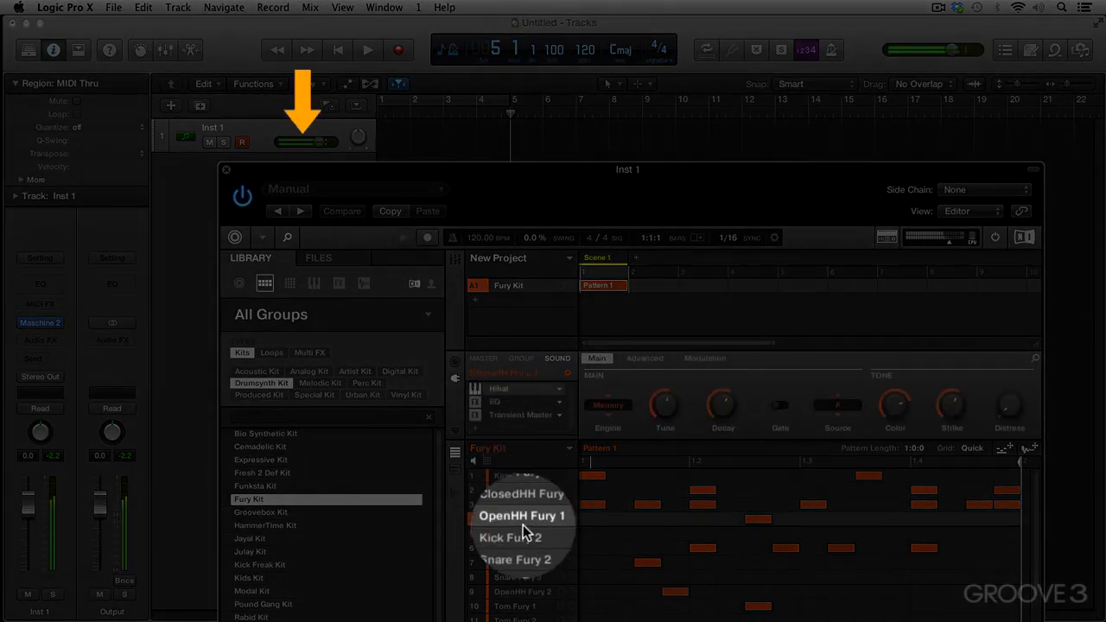
left_click(523, 533)
left_click(524, 547)
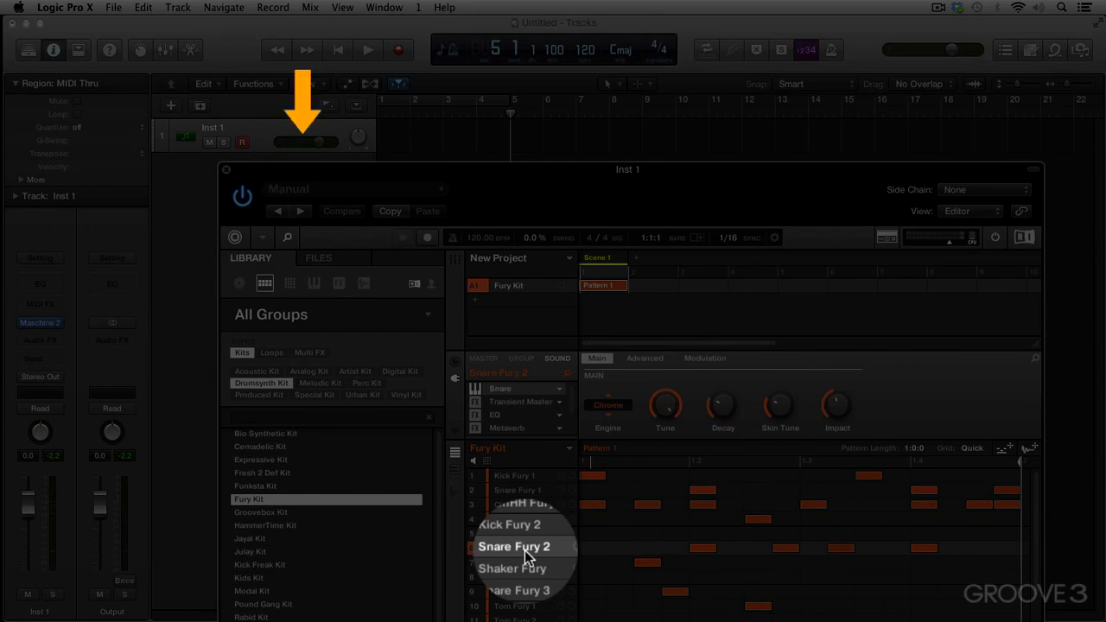
left_click(518, 475)
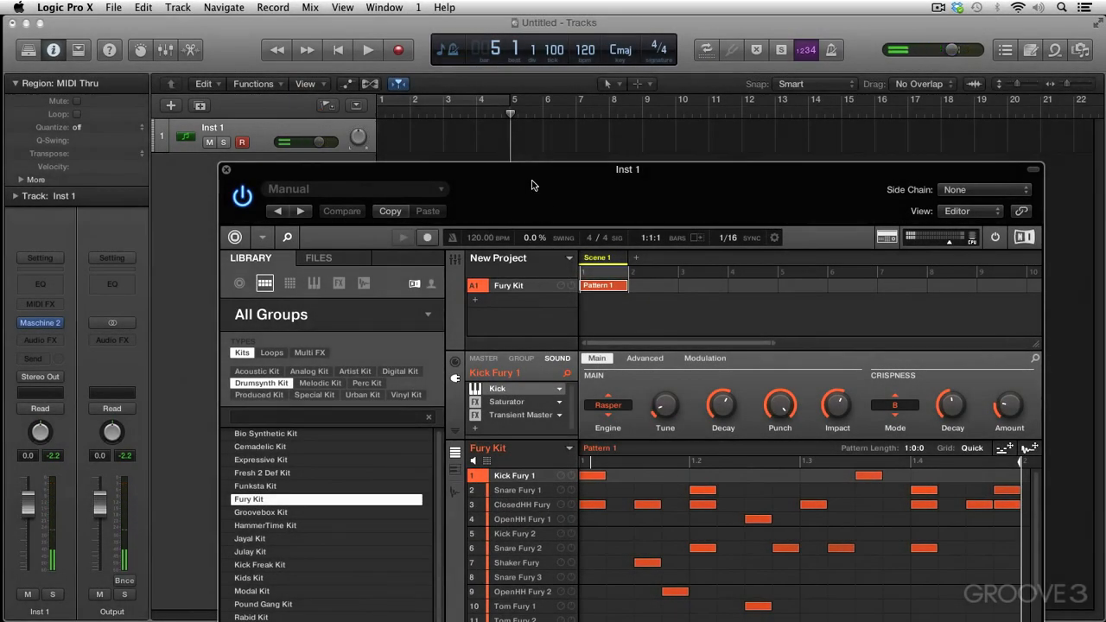
Open the channel output settings of Kick Fury 1 and route its audio destination to Ext. 1
left_click_drag(533, 186, 519, 82)
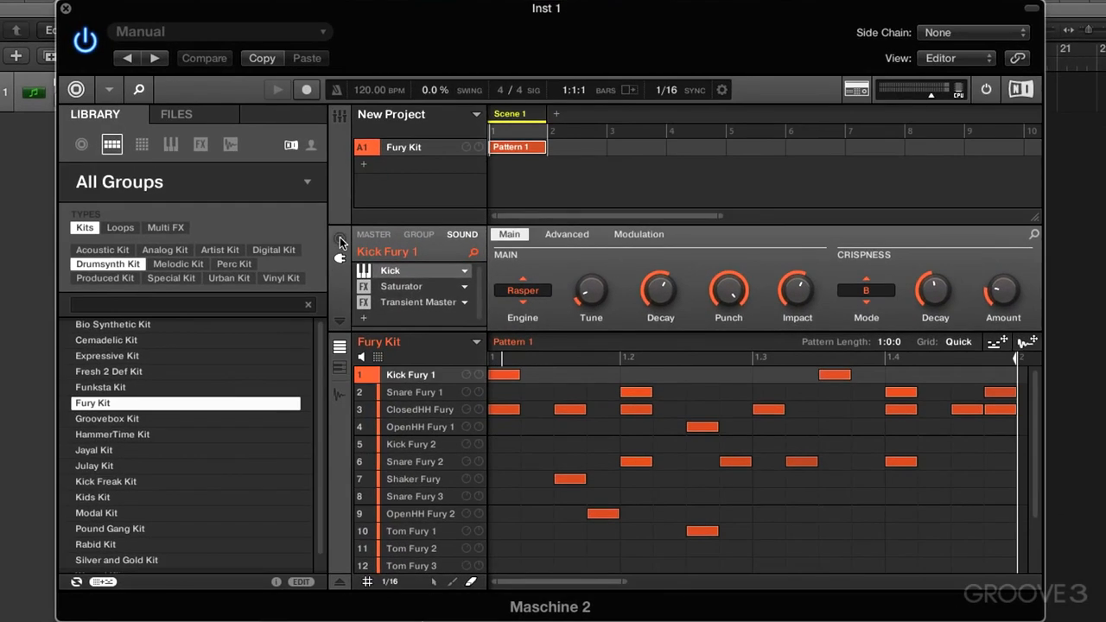
left_click(440, 258)
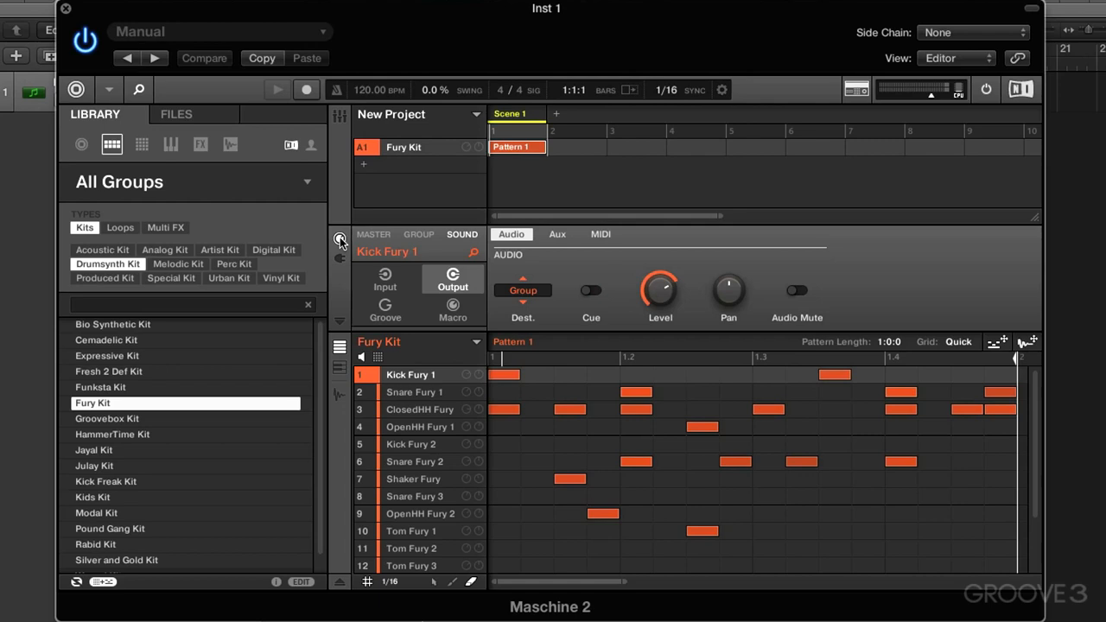
left_click(527, 292)
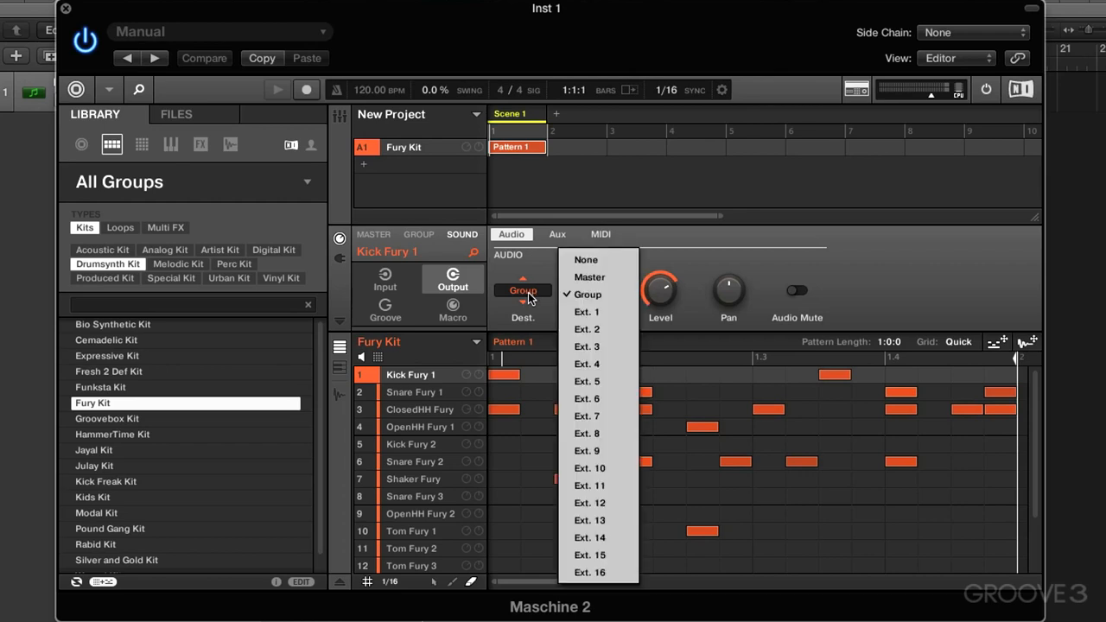
left_click(615, 314)
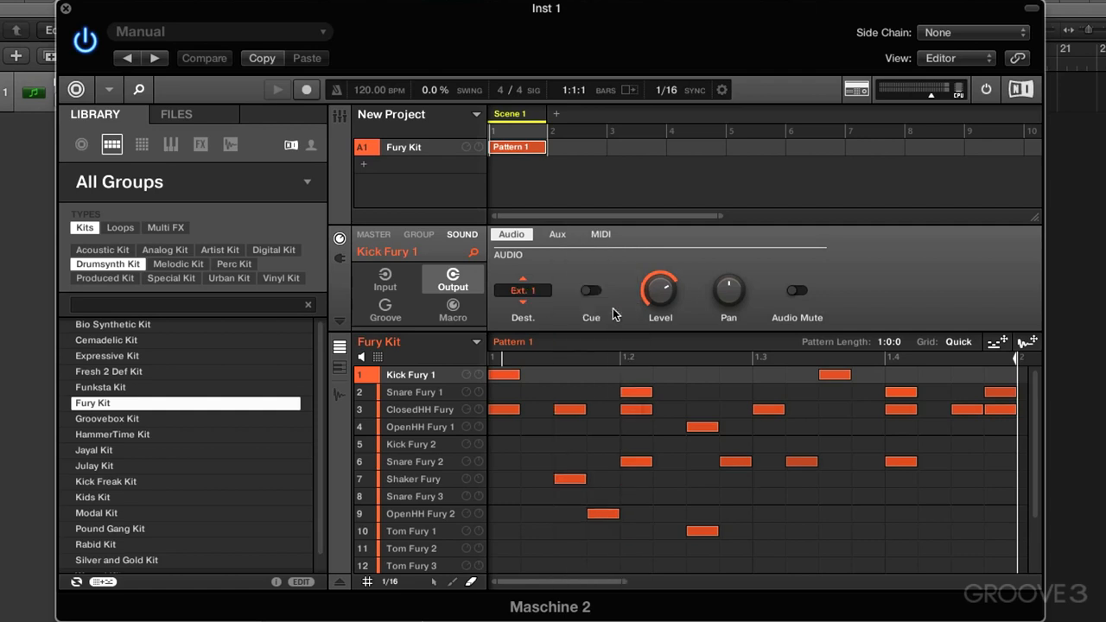
Route the audio output of Snare Fury 1 to Ext. 2 and ClosedHH Fury to Ext. 3
left_click(436, 395)
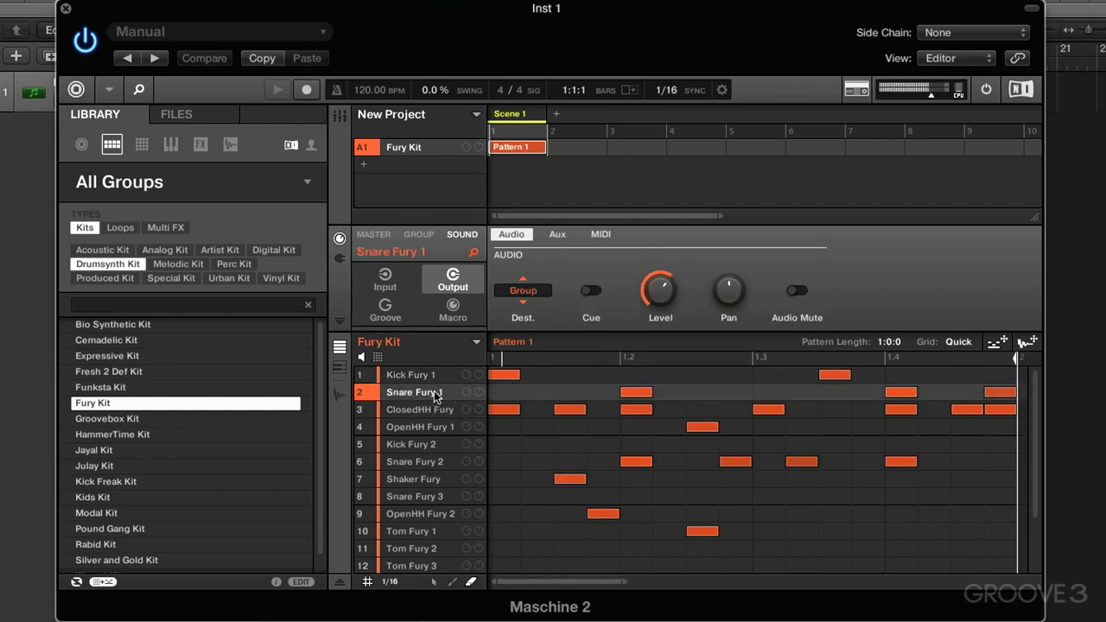
left_click(522, 304)
left_click(522, 303)
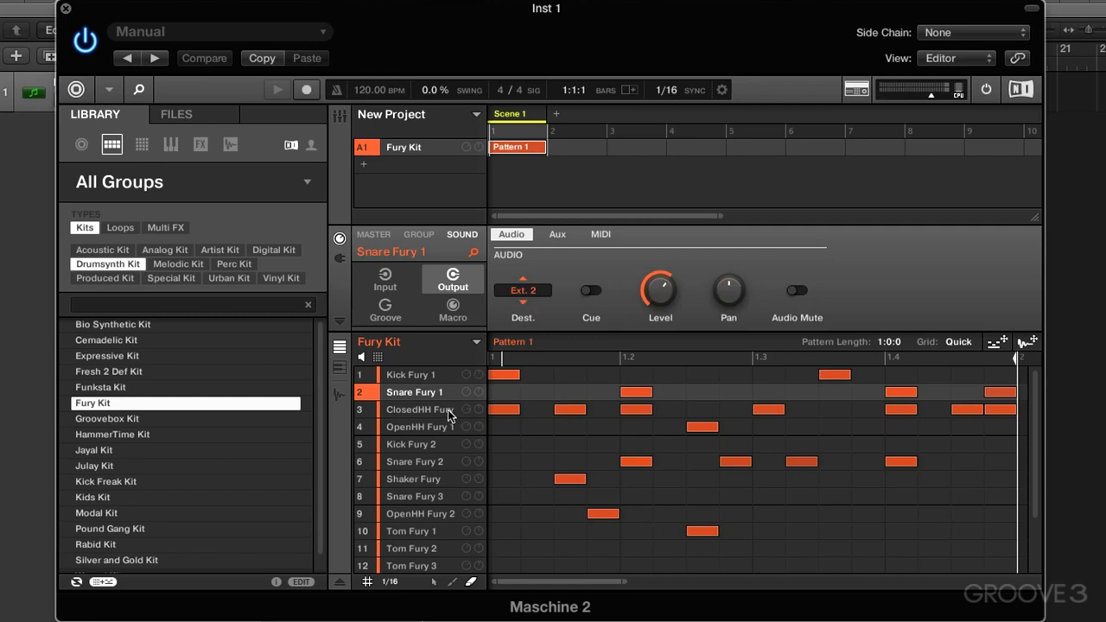
left_click(447, 410)
left_click(523, 303)
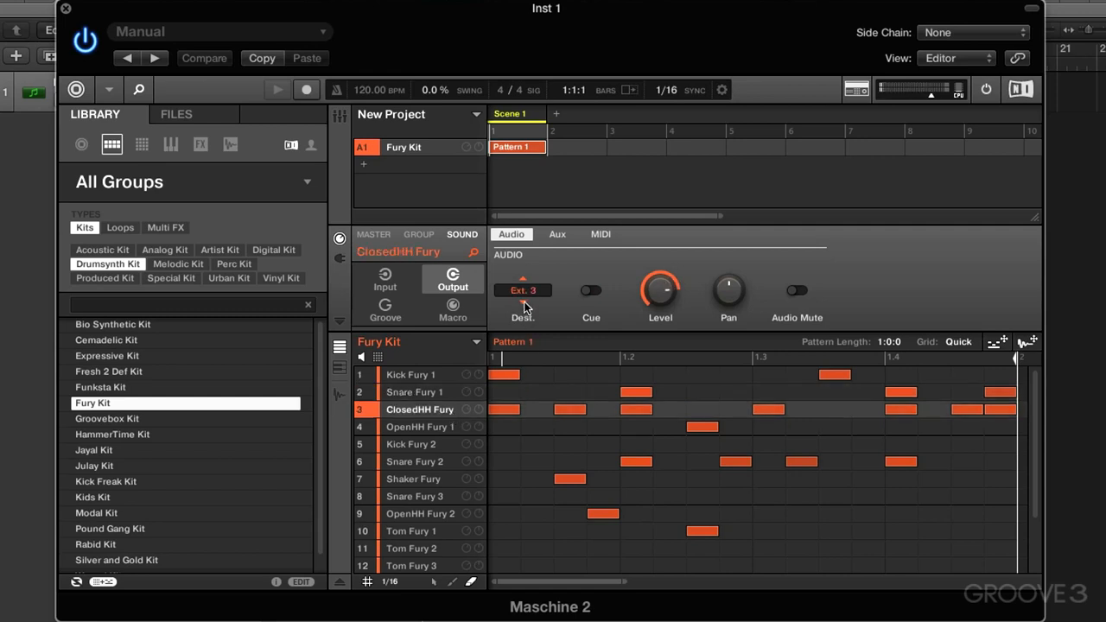
Route OpenHH Fury 1 and Kick Fury 2 each to the Ext. output that matches its sound number
left_click(437, 425)
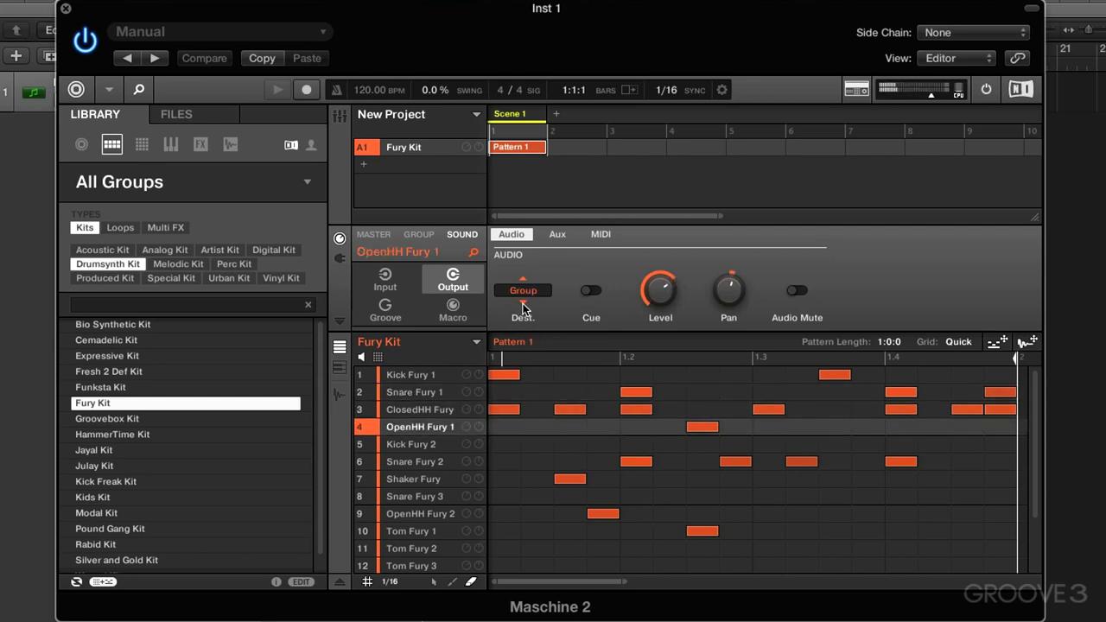
left_click(523, 303)
left_click(523, 303)
left_click(523, 303)
left_click(522, 303)
left_click(441, 448)
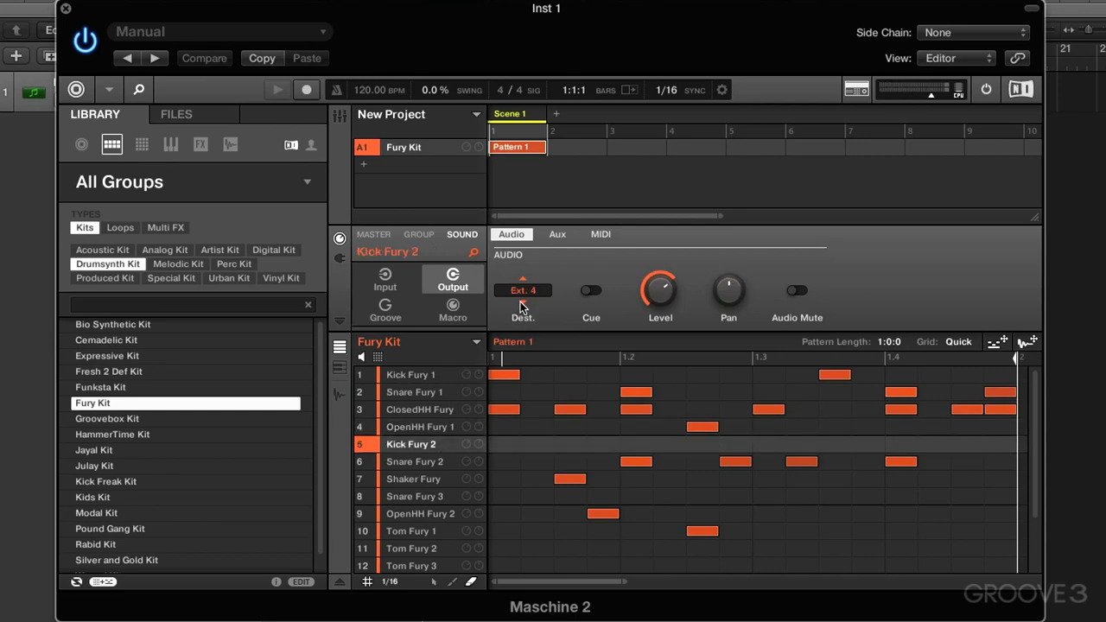
Route Snare Fury 2 to the Ext. output matching its sound number and Shaker Fury to Ext. 7
left_click(444, 462)
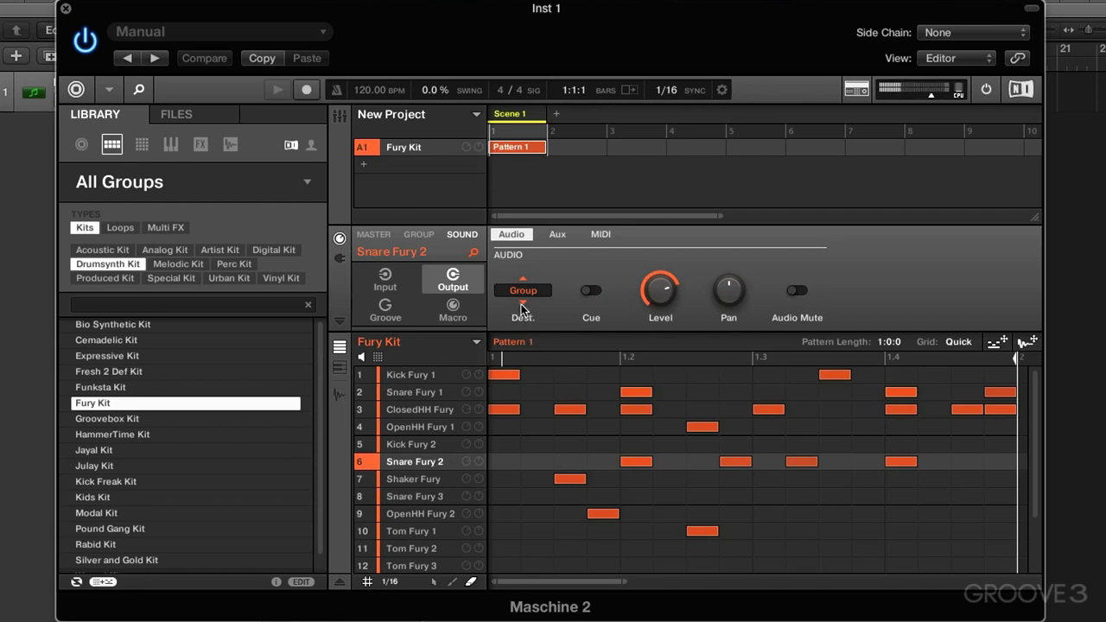
left_click(522, 305)
left_click(521, 305)
left_click(442, 482)
left_click(521, 306)
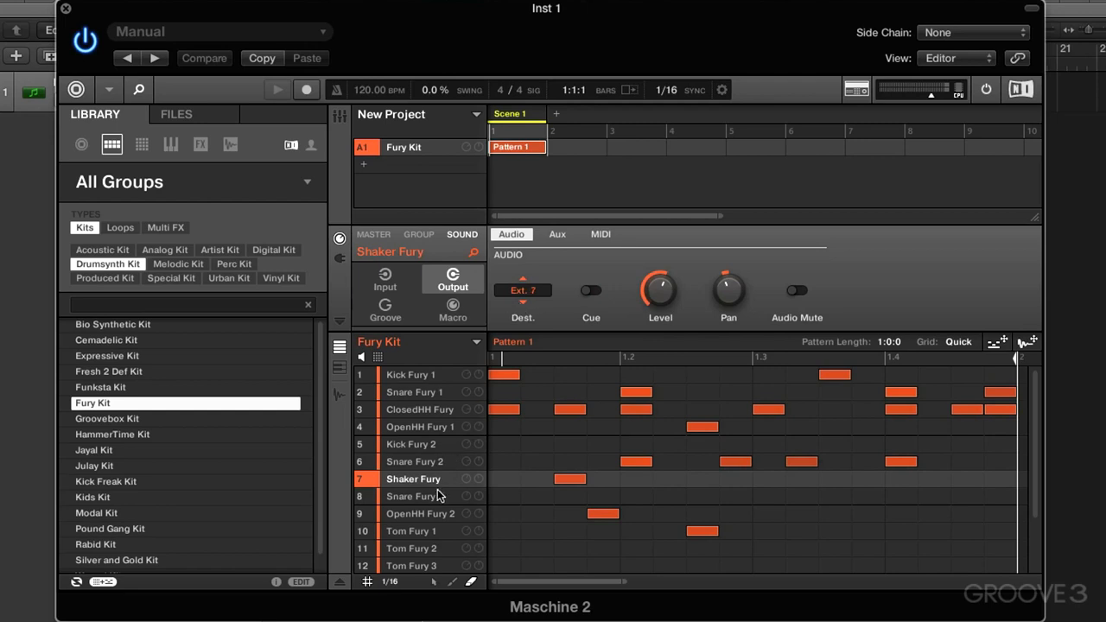
Route Snare Fury 3 and OpenHH Fury 2 each to the Ext. output that matches its sound number
left_click(437, 496)
left_click(523, 303)
left_click(522, 303)
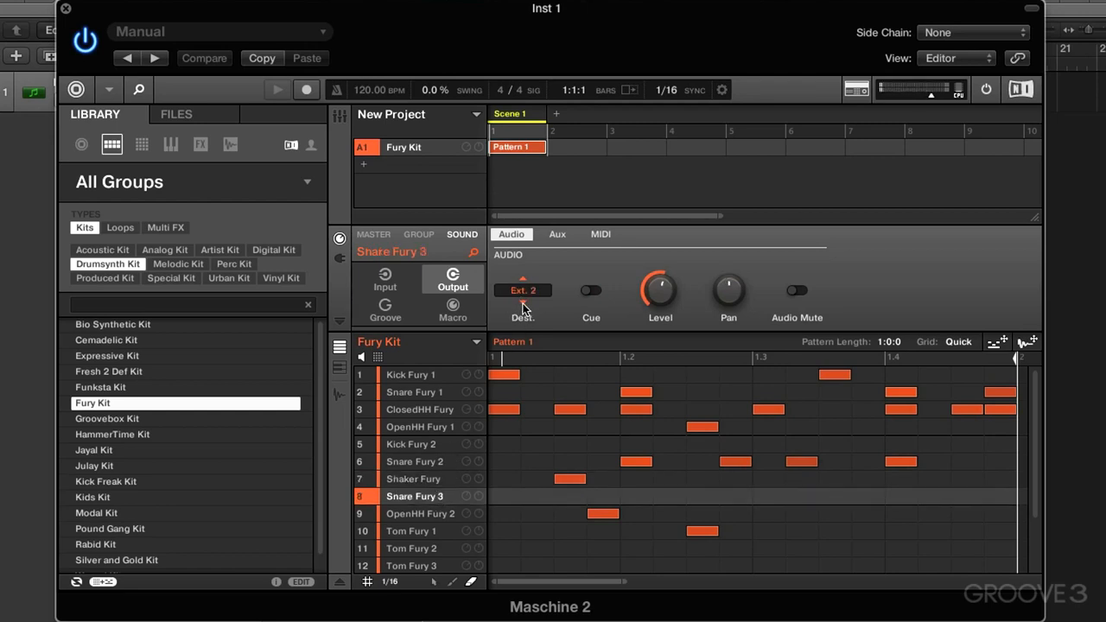
left_click(523, 303)
left_click(523, 303)
left_click(444, 513)
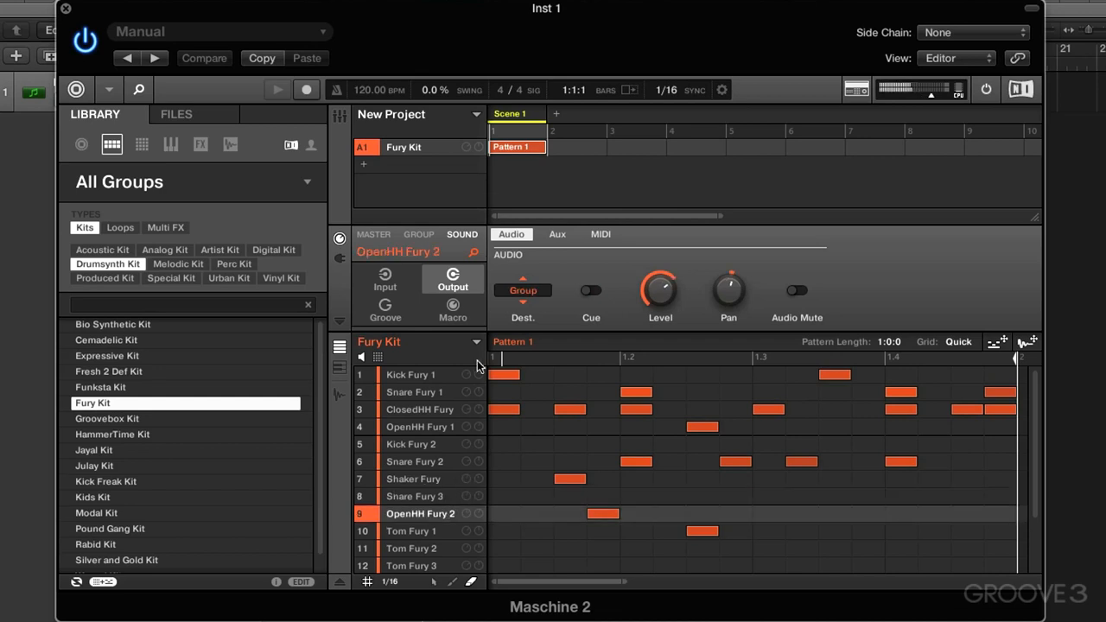
left_click(523, 304)
left_click(523, 304)
left_click(522, 304)
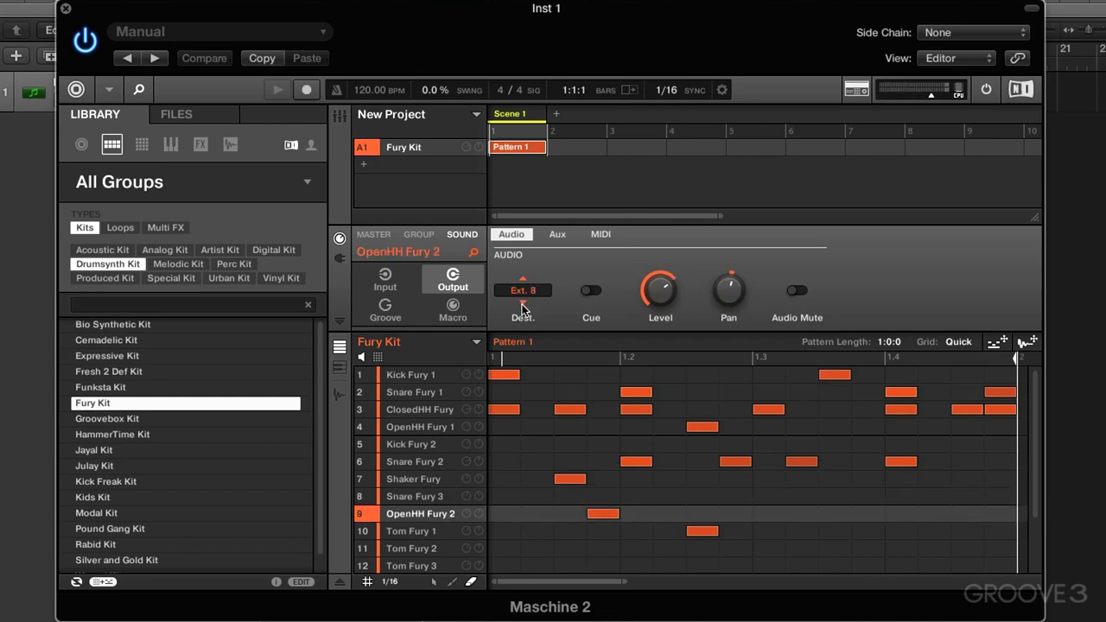
Route the audio output of Tom Fury 1 to the Ext. output that matches its sound number
left_click(421, 533)
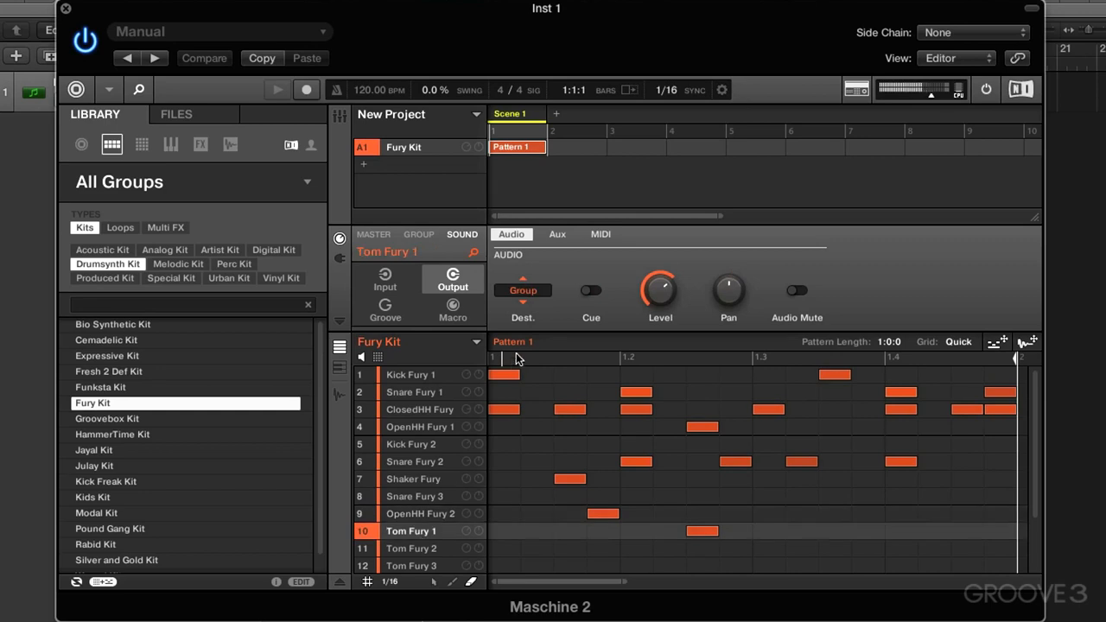
left_click(522, 305)
left_click(522, 305)
left_click(523, 305)
left_click(523, 305)
left_click(523, 305)
left_click(523, 304)
Set the audio output destination of Tom Fury 2 to Ext. 11
left_click(442, 549)
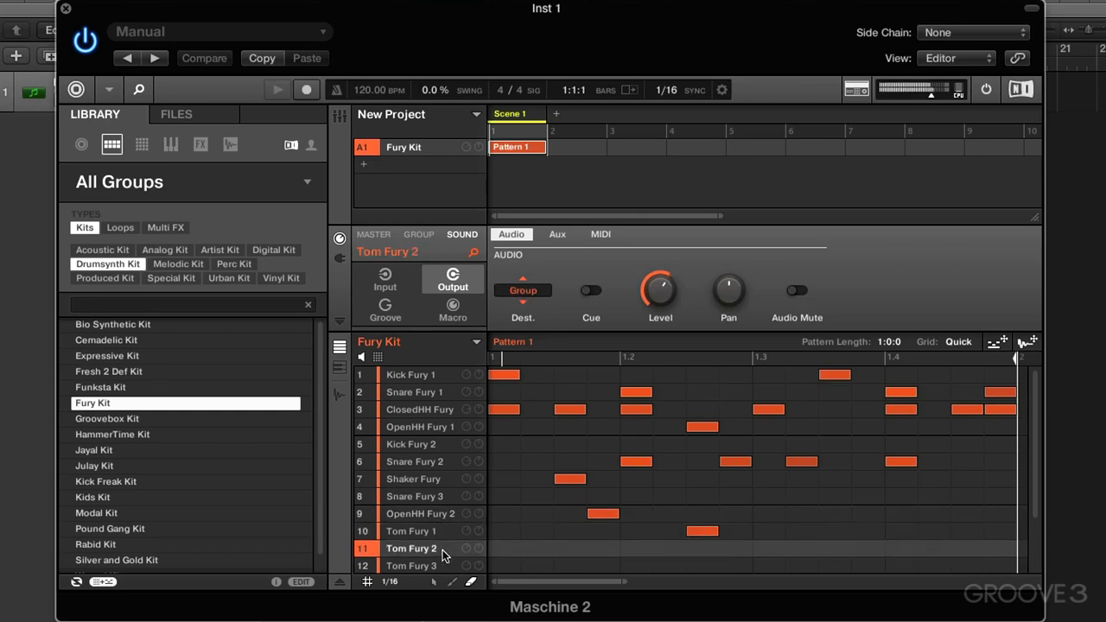
left_click(523, 302)
left_click(523, 301)
left_click(522, 302)
left_click(522, 300)
left_click(523, 301)
left_click(522, 301)
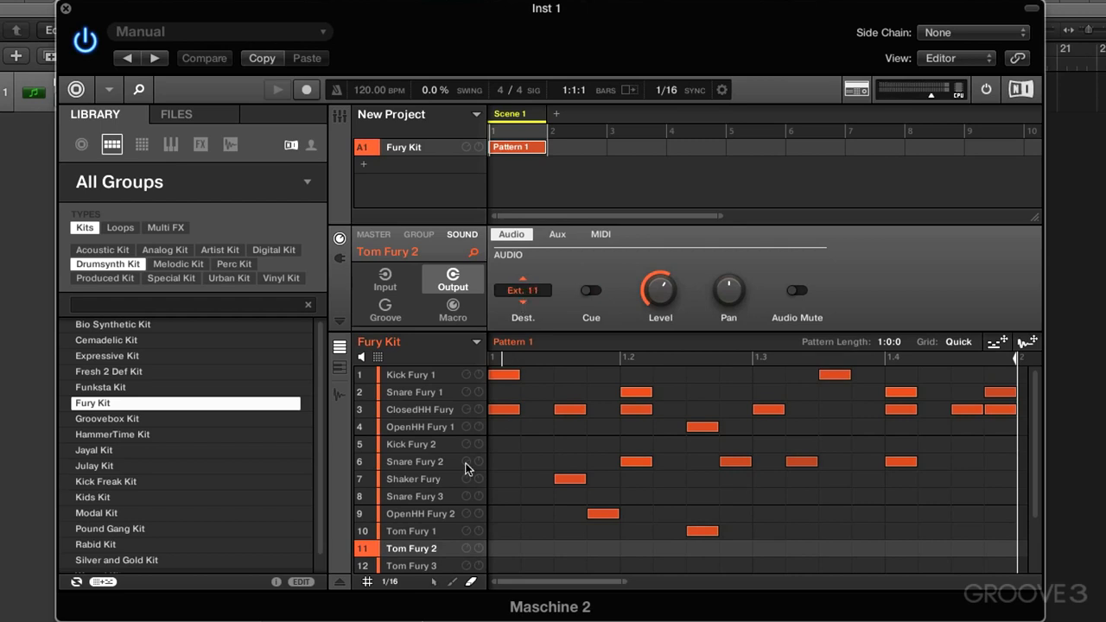
Set the audio output destination of Tom Fury 3 to Ext. 12
left_click(432, 563)
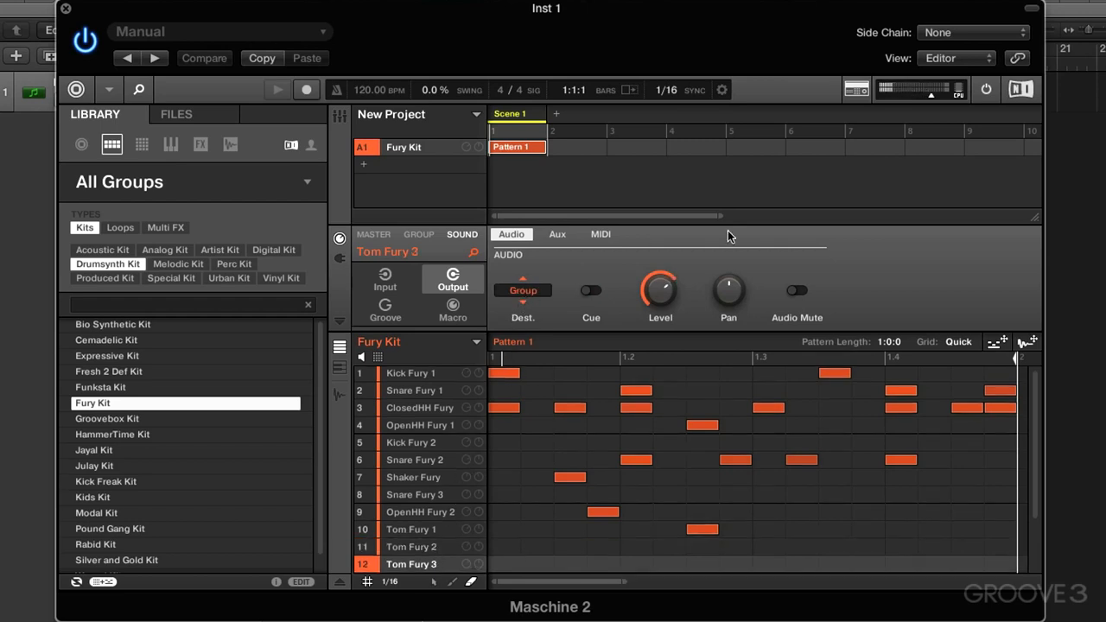
left_click(522, 302)
left_click(522, 302)
left_click(522, 302)
left_click(522, 302)
Route the audio output of FloorTom Fury to the Ext. output that matches its sound number
scroll(578, 376, "down", 4)
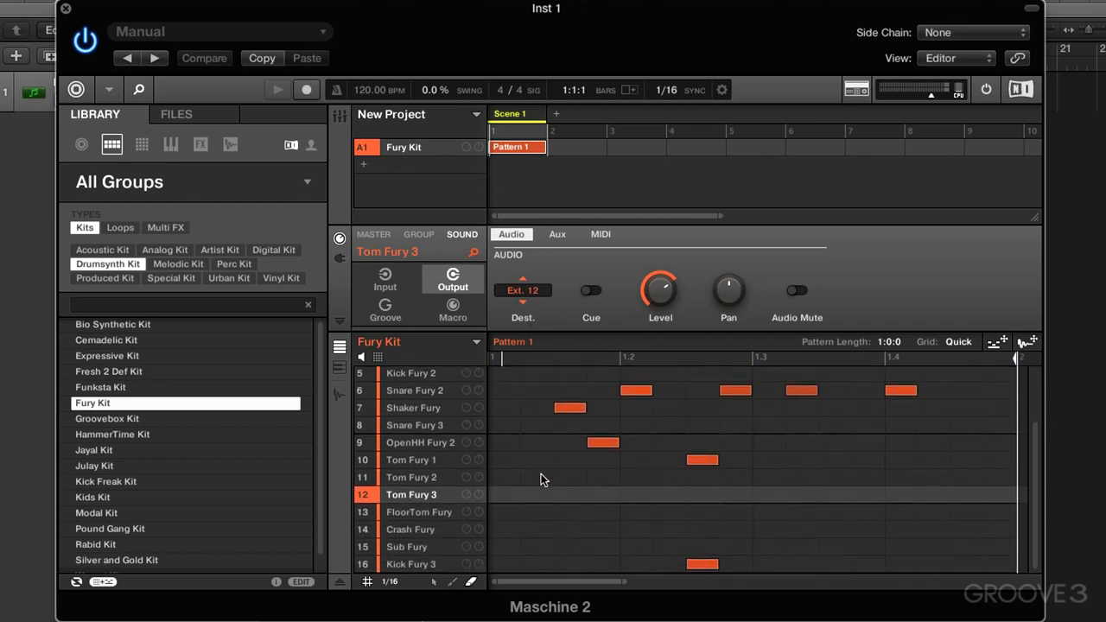
left_click(440, 511)
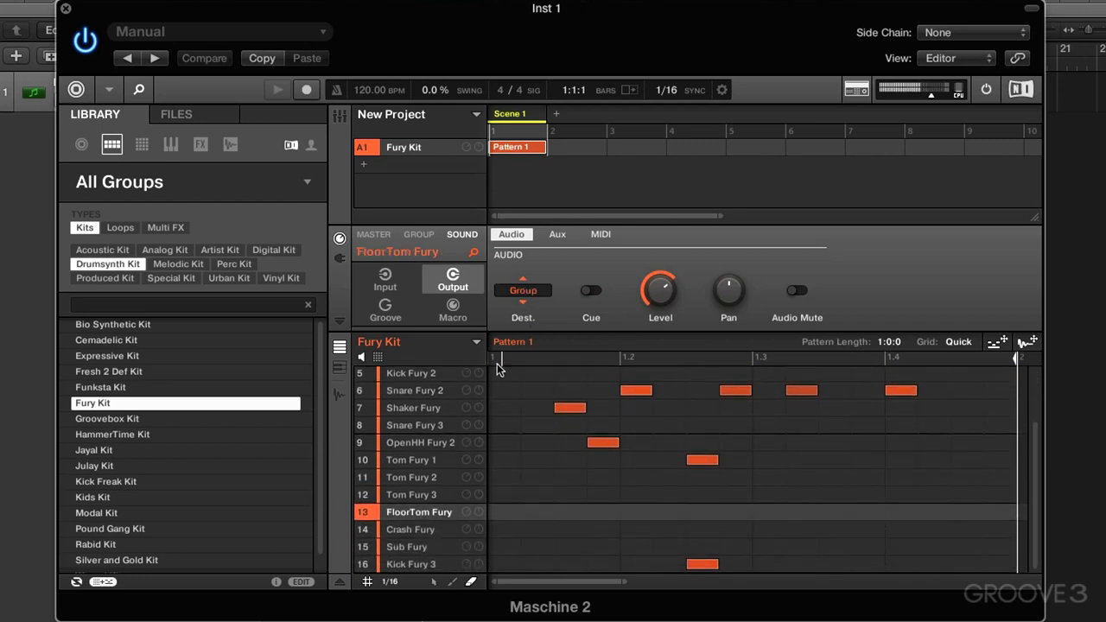
left_click(525, 305)
left_click(524, 305)
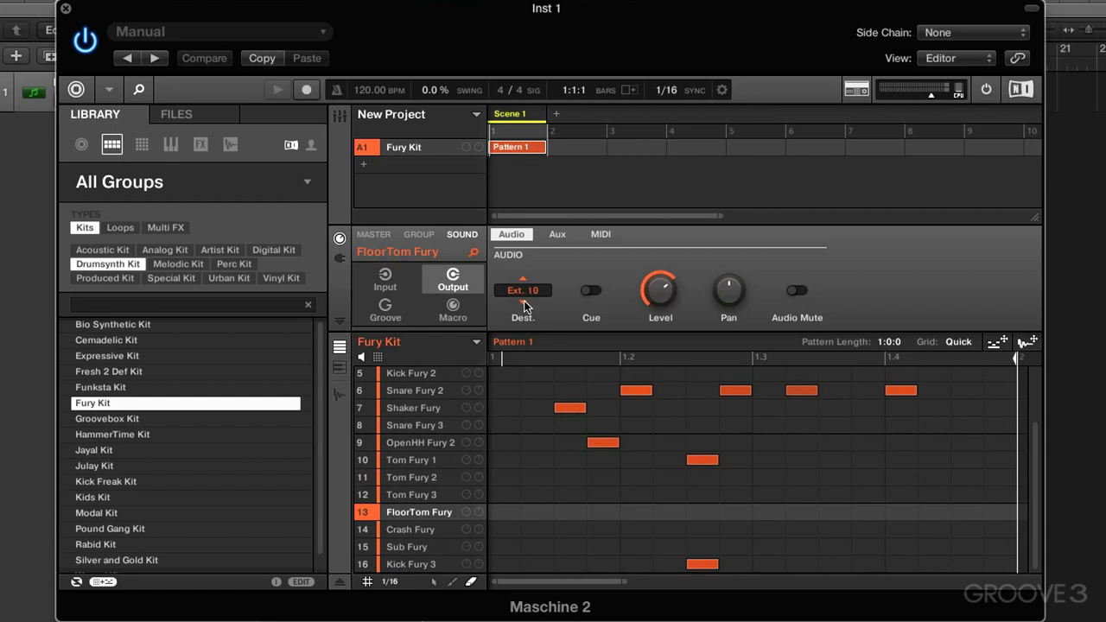
left_click(525, 305)
Set the audio output destination of Crash Fury to Ext. 14 and of Sub Fury to Ext. 15
left_click(426, 530)
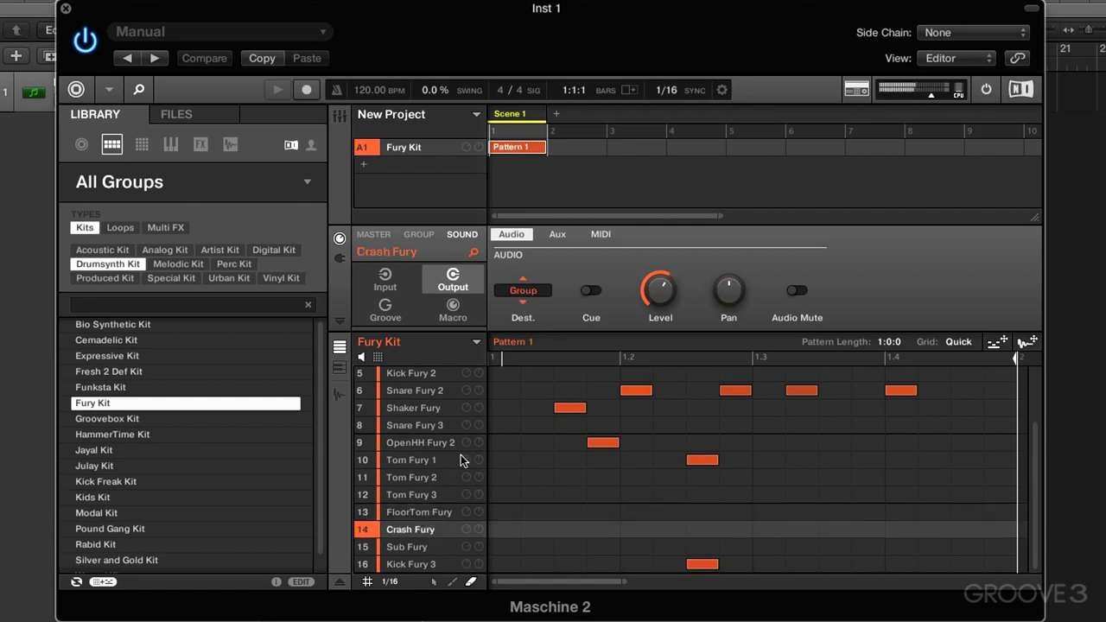
left_click(521, 290)
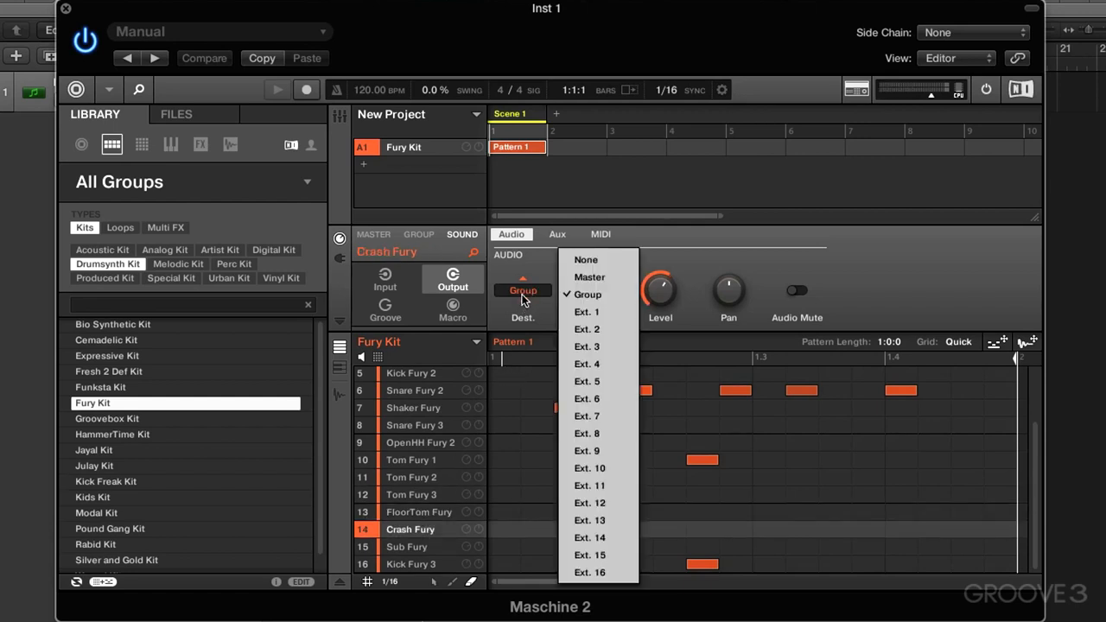
left_click(589, 537)
left_click(430, 547)
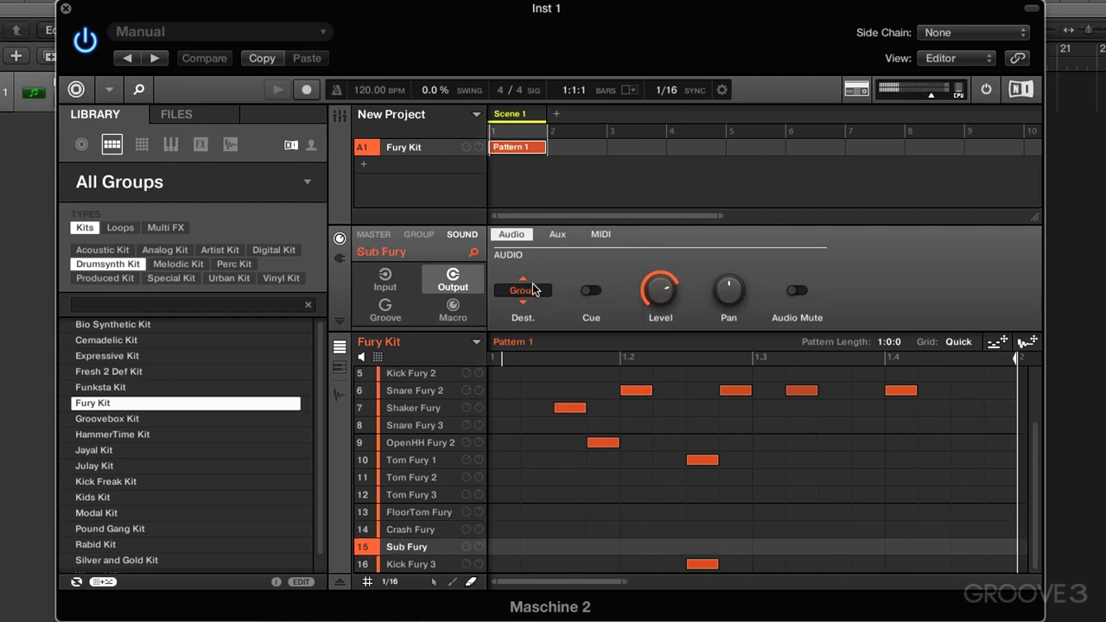
left_click(524, 290)
left_click(595, 555)
Set the audio output destination of Kick Fury 3 to Ext. 16
left_click(450, 558)
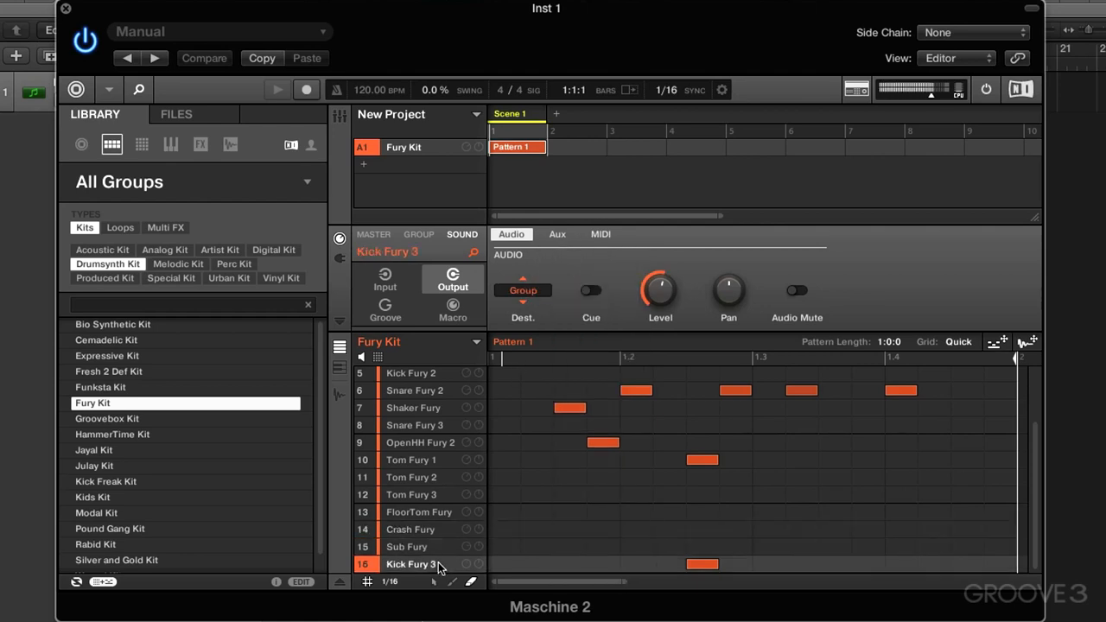
left_click(524, 289)
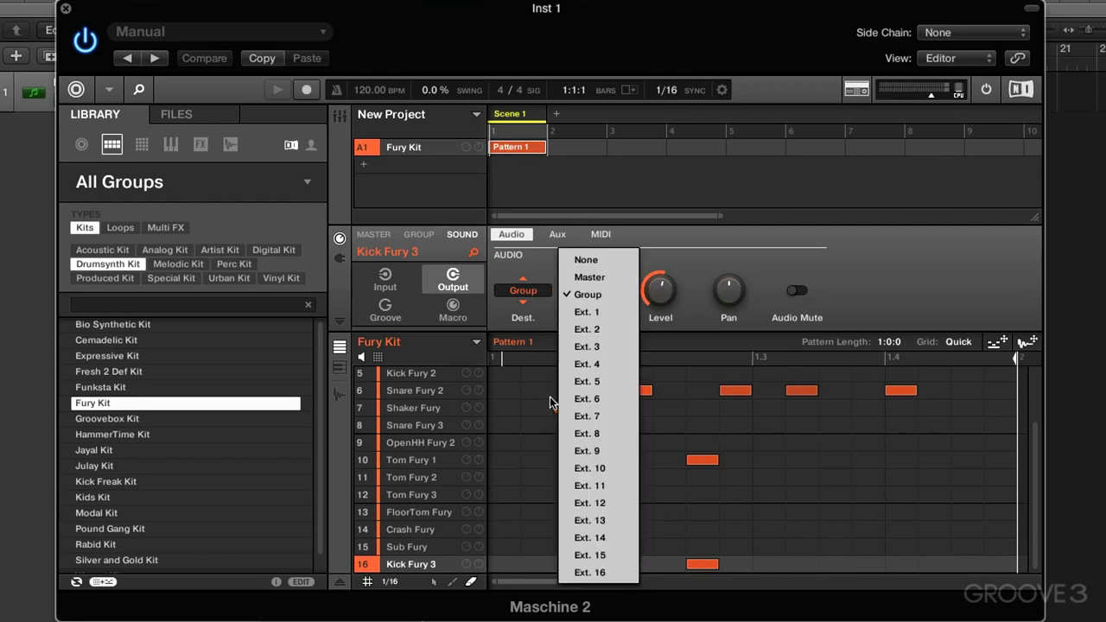
left_click(603, 573)
scroll(625, 496, "up", 4)
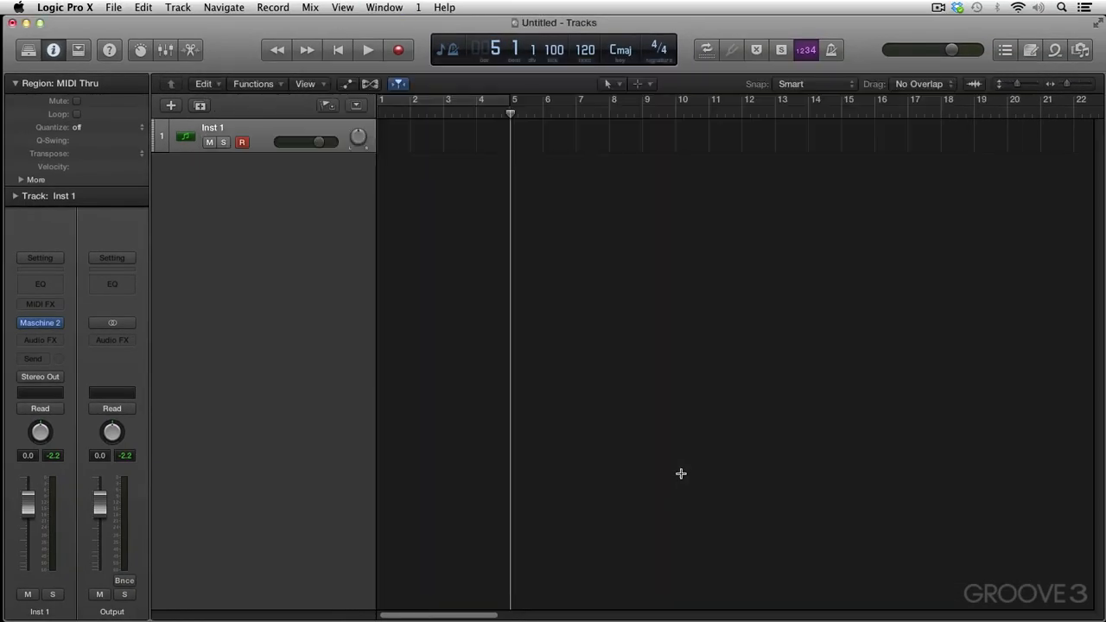
Show an enlarged mixer and add fifteen aux channel strips to Inst 1, covering Maschine outputs 3-4 through 31-32
key("x")
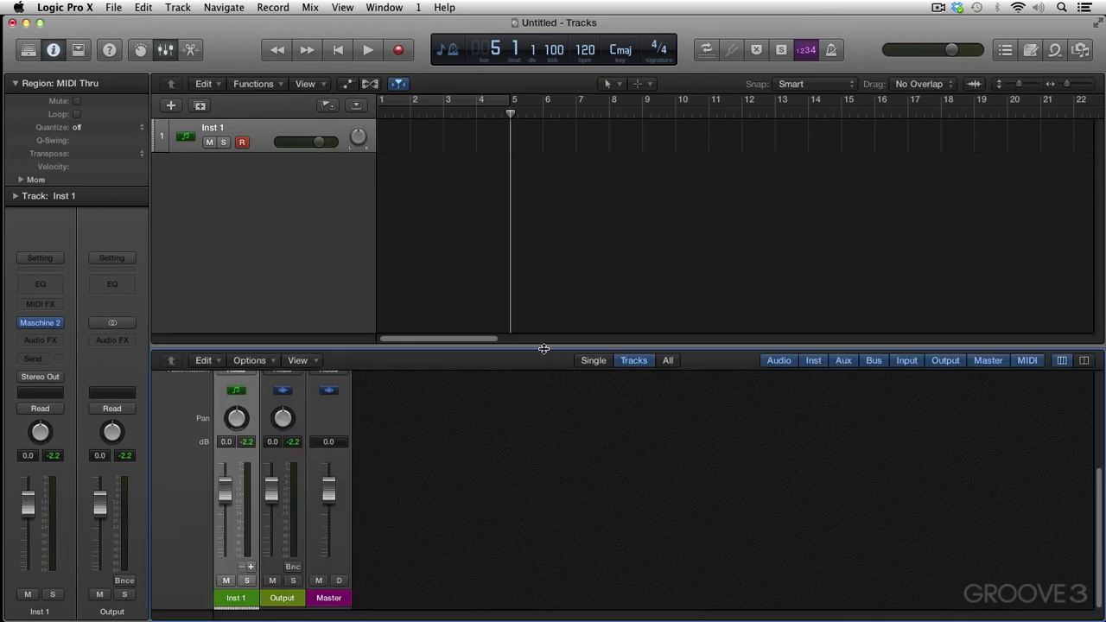
left_click_drag(543, 349, 507, 198)
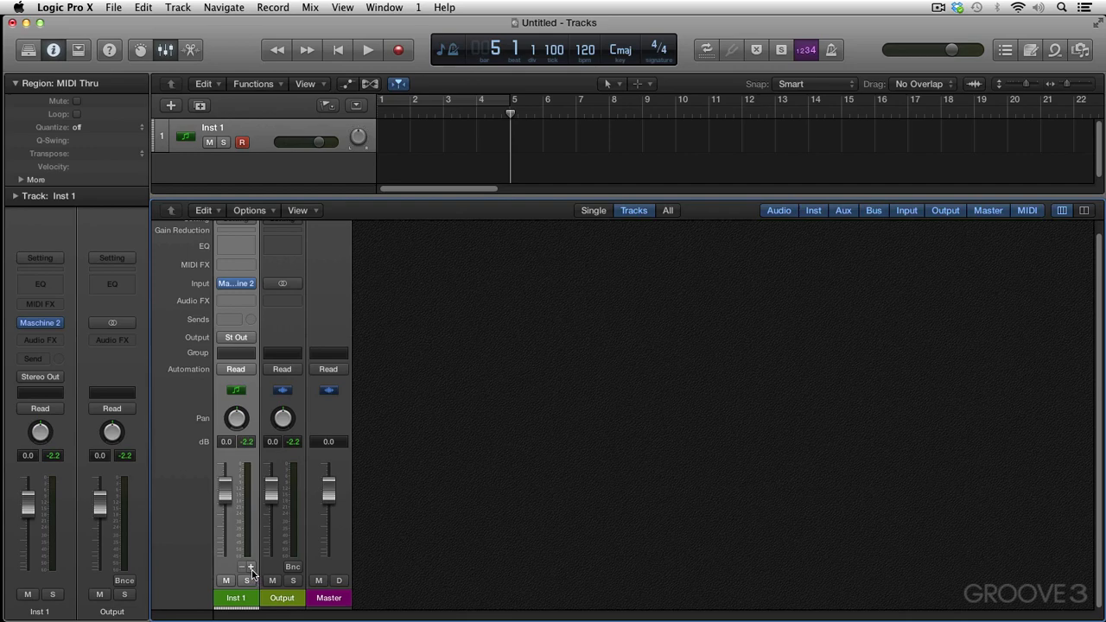
left_click(251, 567)
left_click(250, 566)
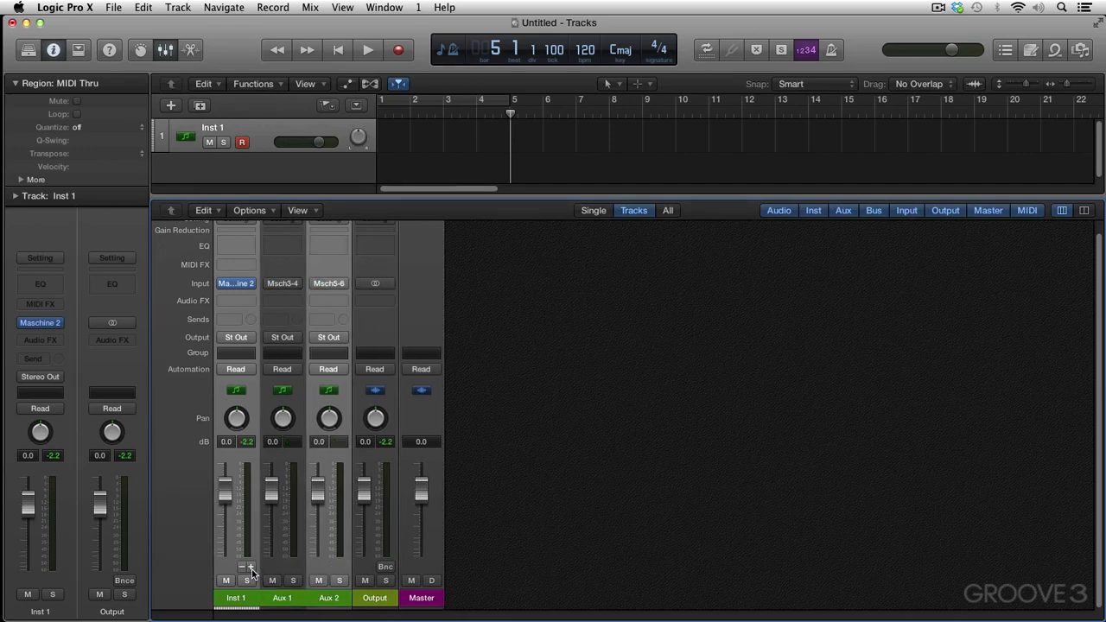
left_click(250, 567)
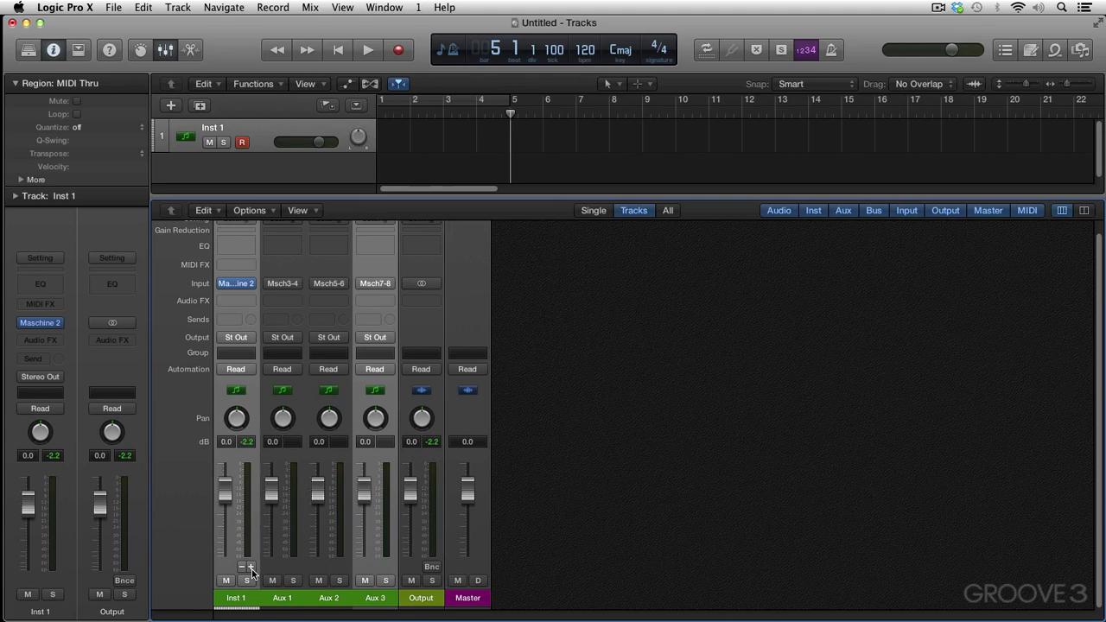
left_click(250, 566)
left_click(251, 567)
left_click(250, 566)
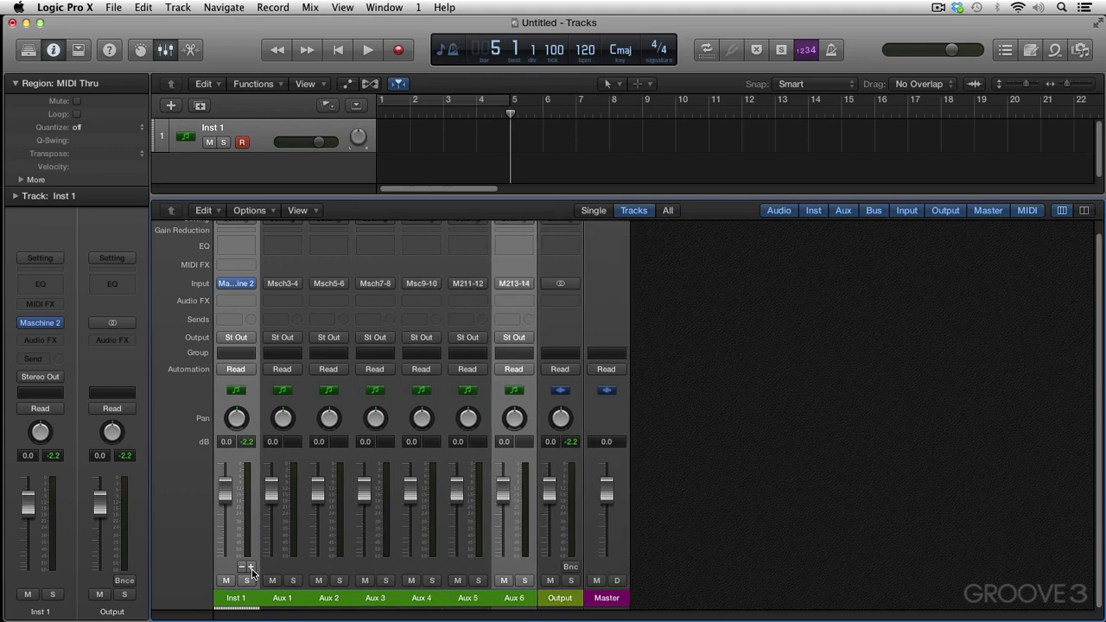
left_click(250, 567)
left_click(251, 567)
left_click(251, 567)
left_click(250, 567)
left_click(251, 566)
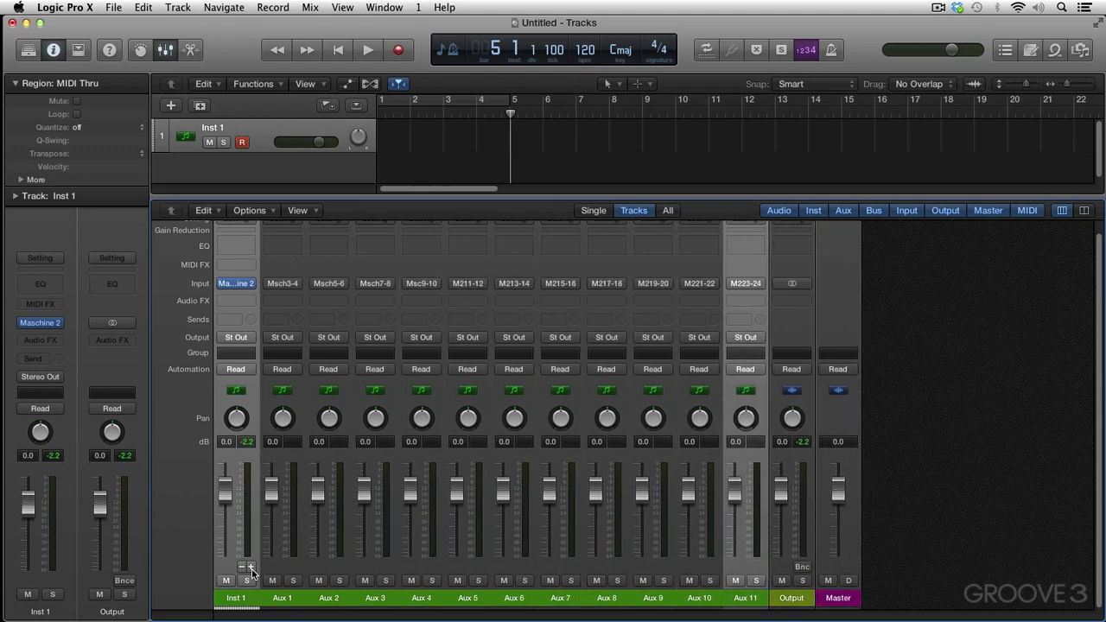
left_click(251, 566)
left_click(250, 566)
left_click(250, 567)
left_click(251, 567)
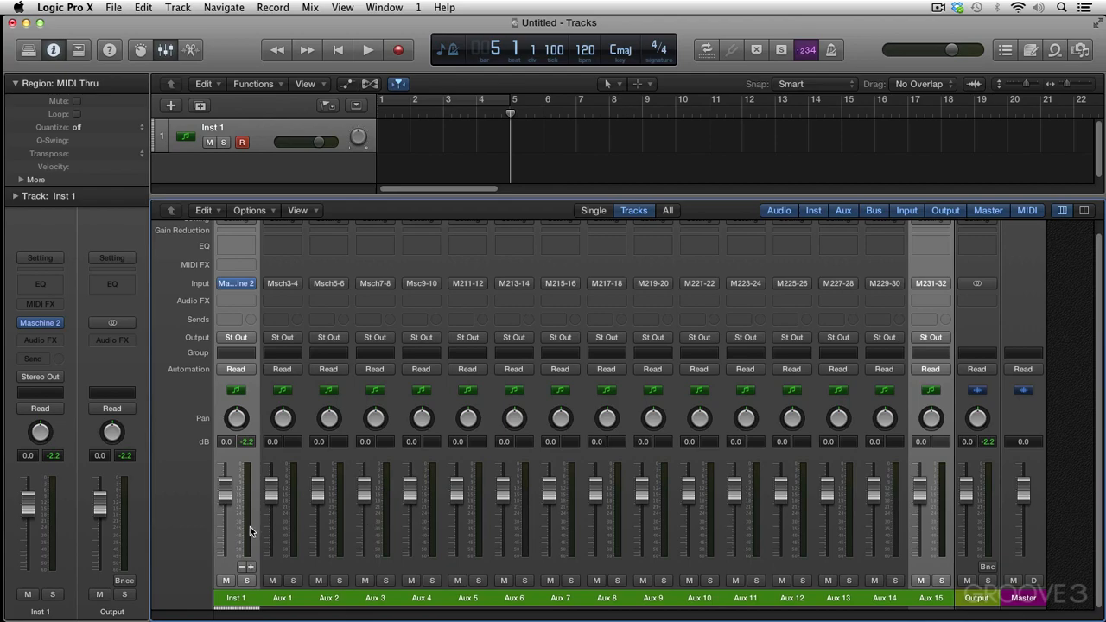
Reopen the Maschine 2 plug-in and review the output destinations of Kick Fury 1, Snare Fury 1 and ClosedHH Fury
key("x")
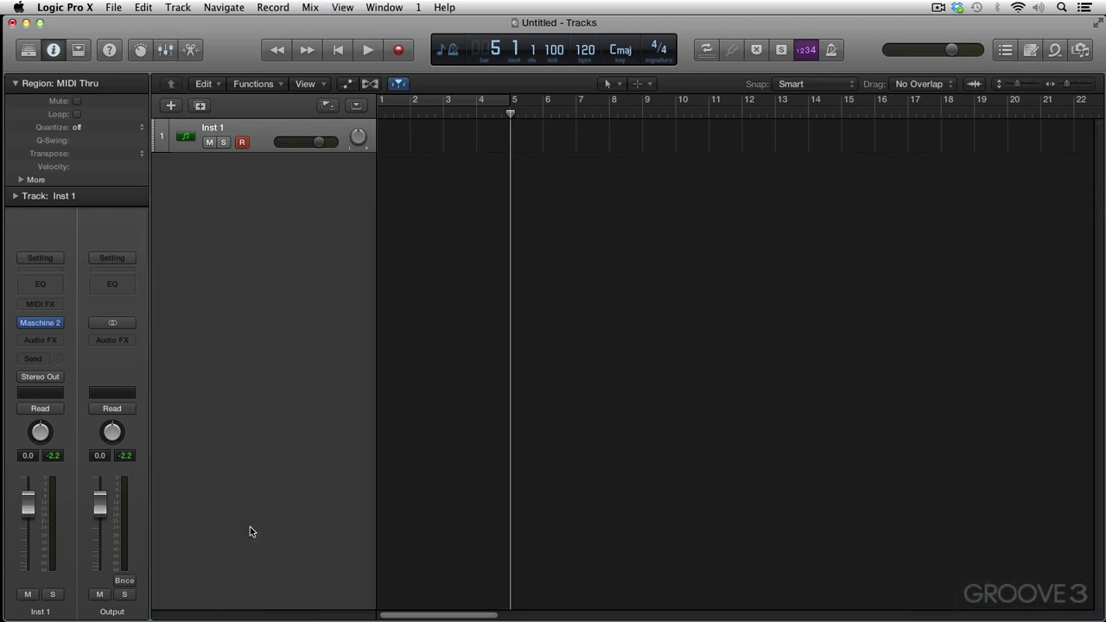
key("v")
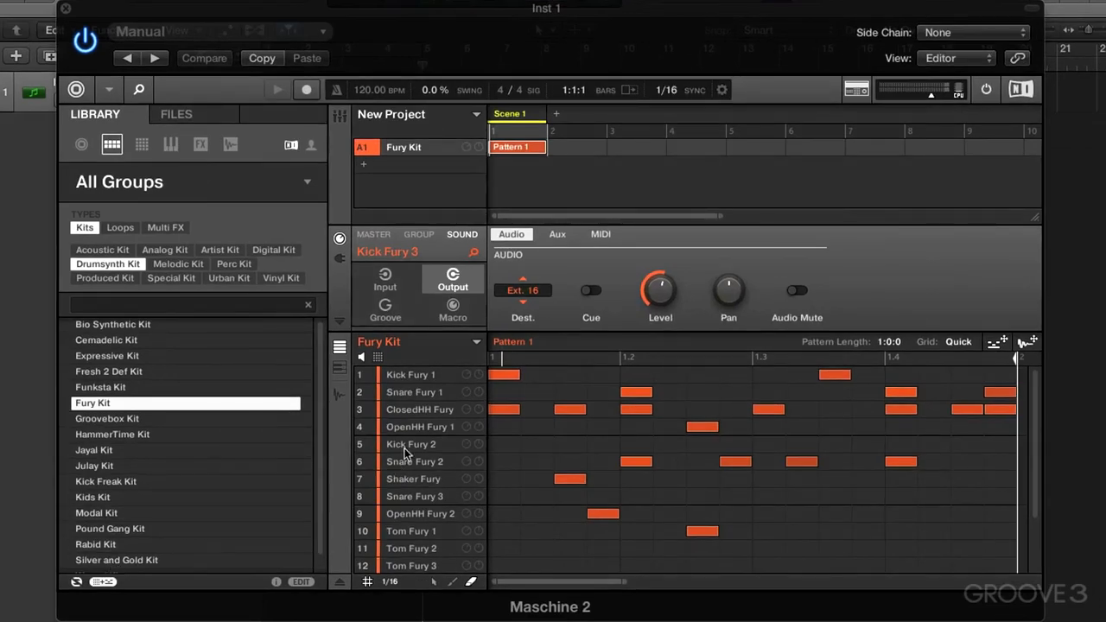
left_click(426, 378)
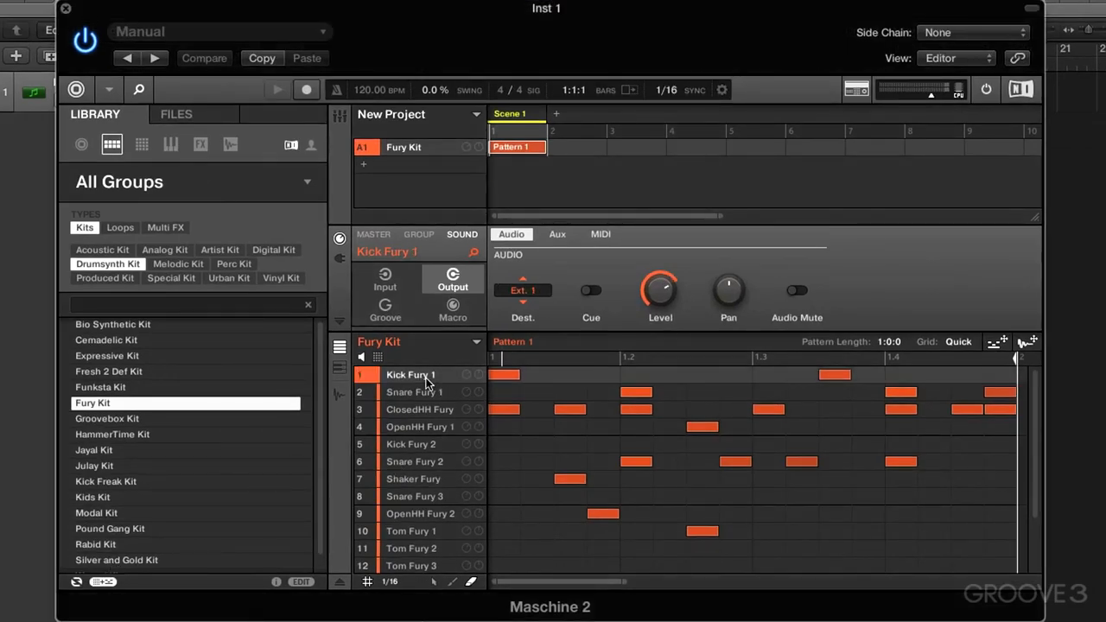
left_click(425, 396)
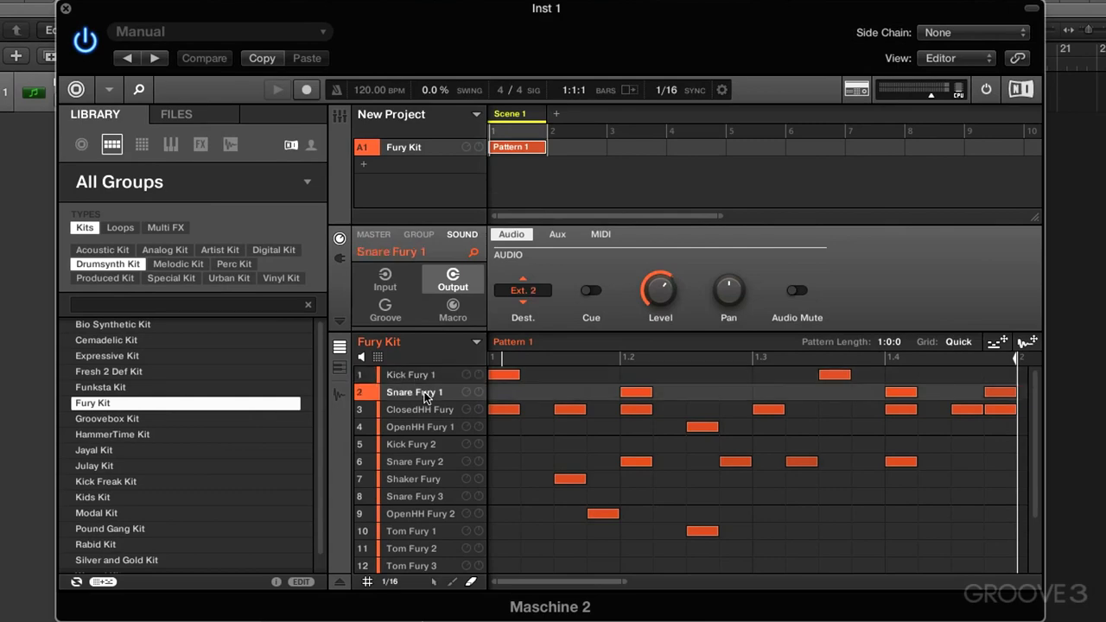
left_click(429, 412)
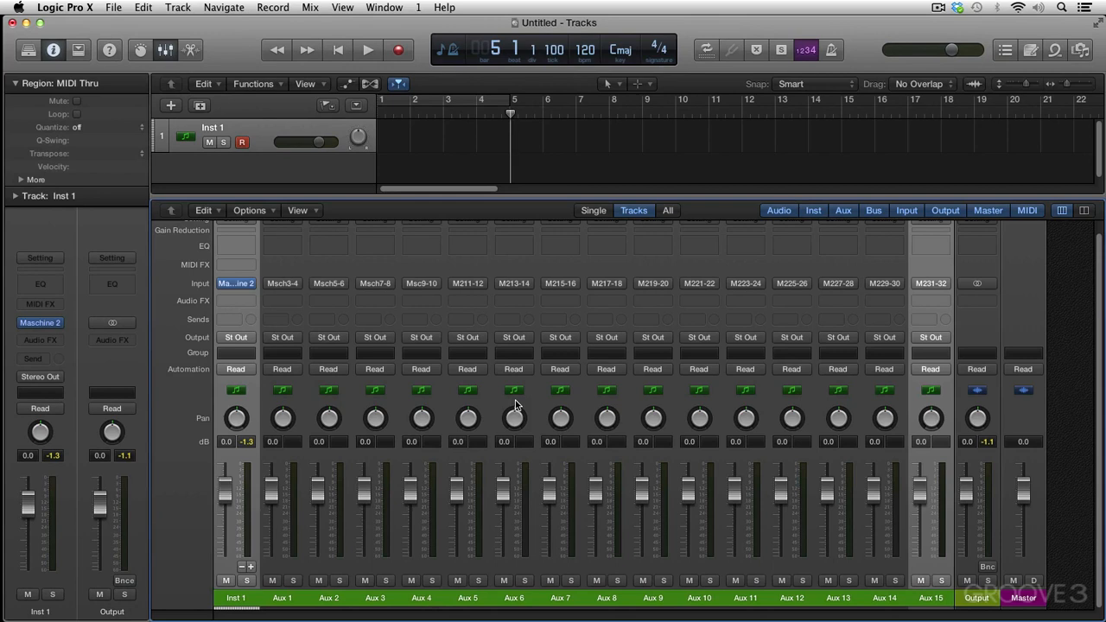
Play the project from the start and lower the Inst 1 and all fifteen aux faders together to -4.8 dB
key("Return")
key("space")
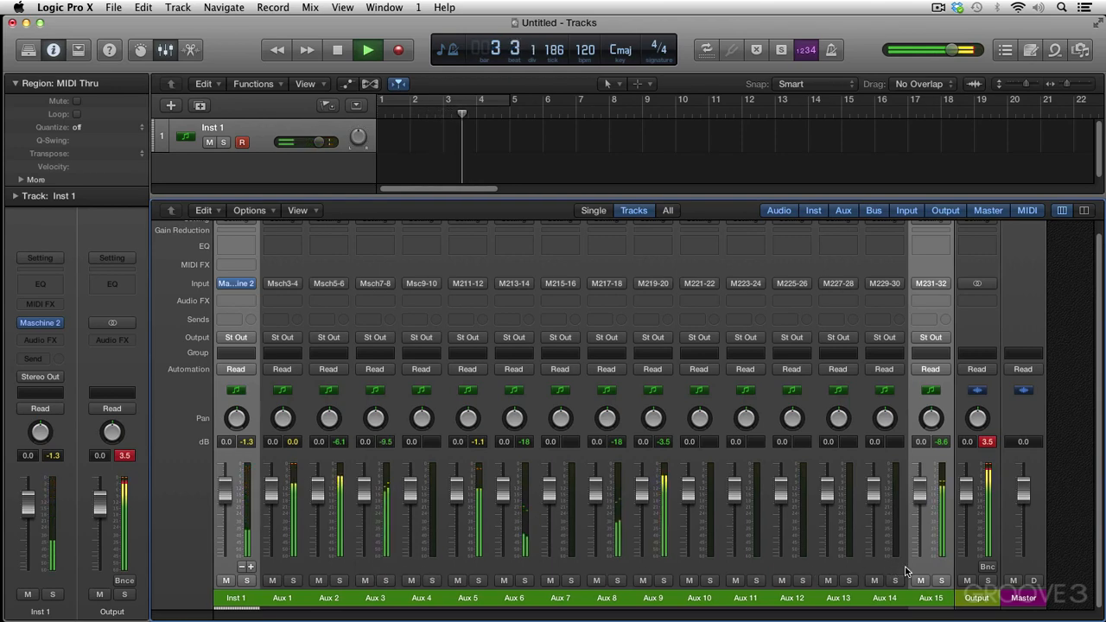
left_click(939, 570)
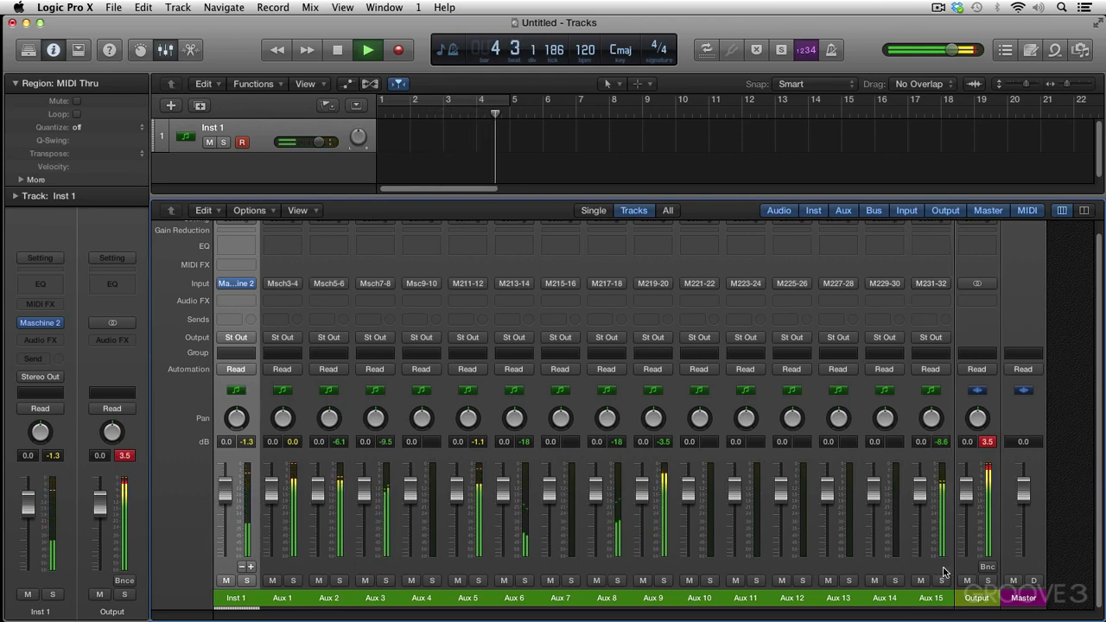
left_click(944, 571, "shift")
left_click_drag(921, 494, 921, 508)
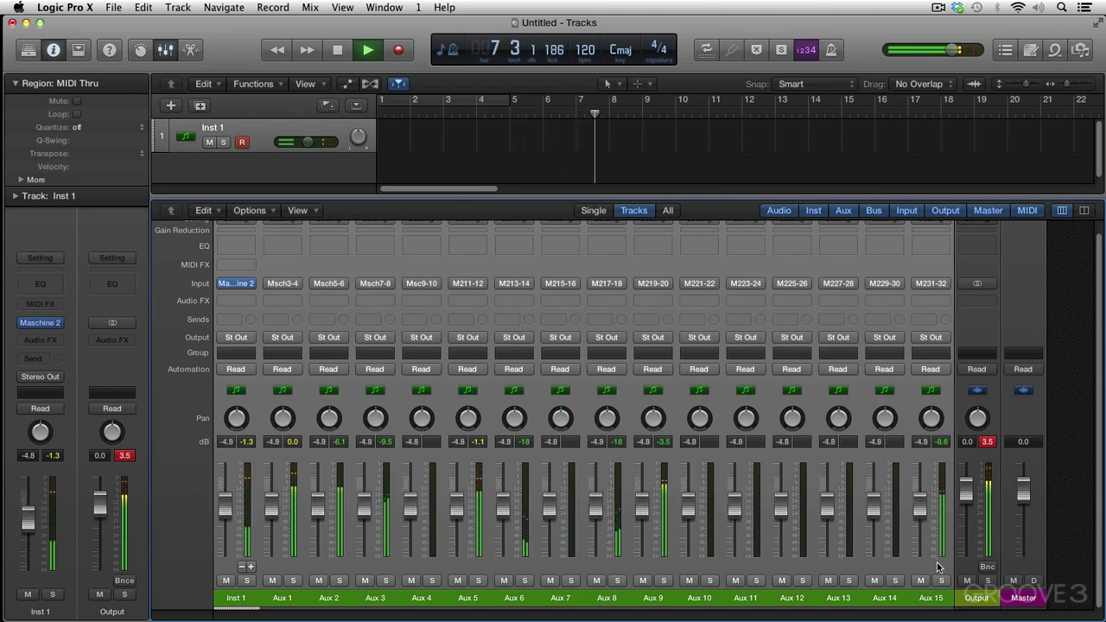
Stop playback and create tracks for the channel strips Aux 1 through Aux 15
left_click(939, 569)
key("space")
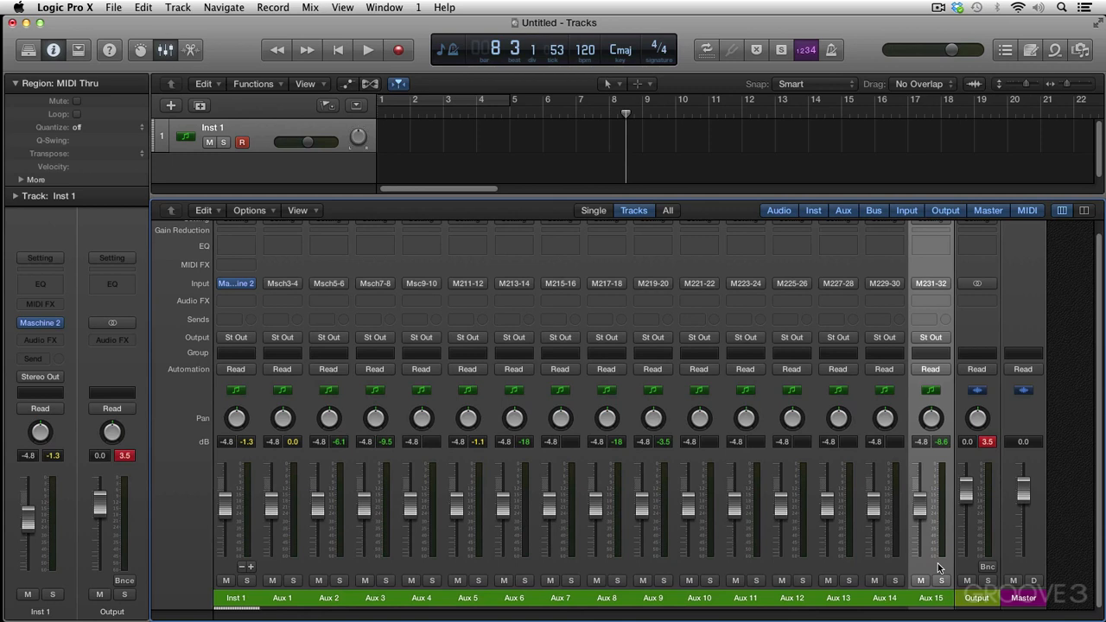
left_click(291, 571, "shift")
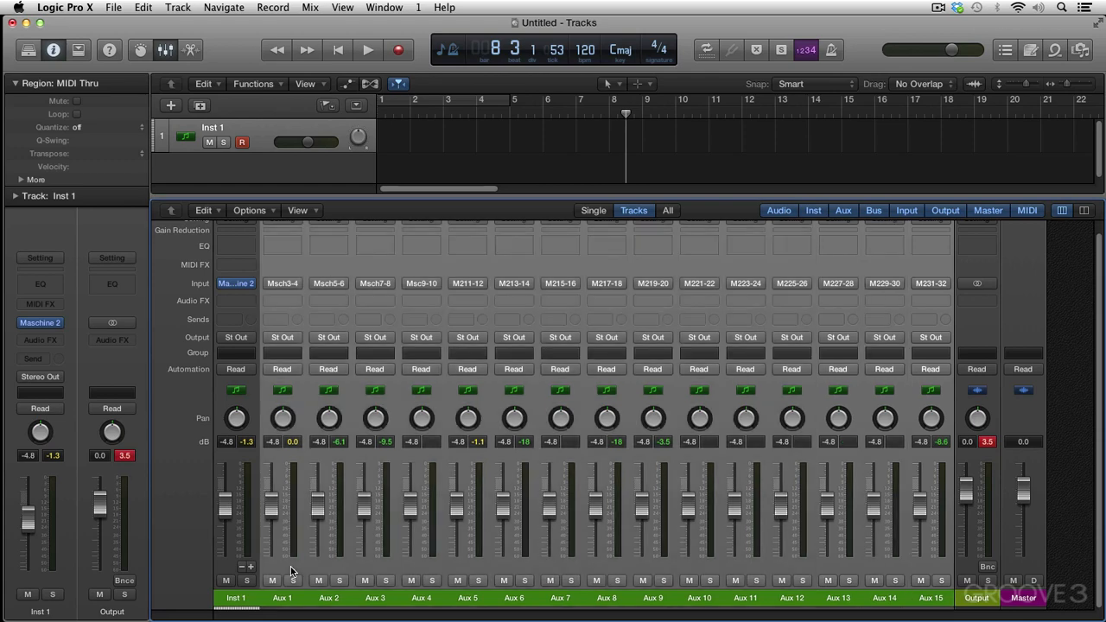
left_click(271, 213)
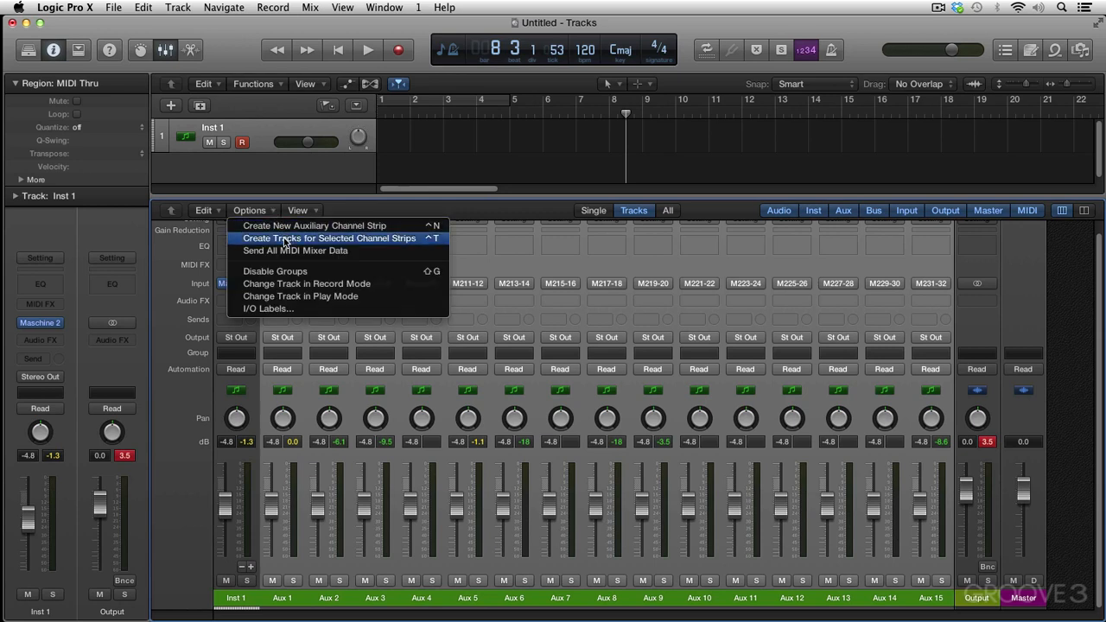
left_click(283, 238)
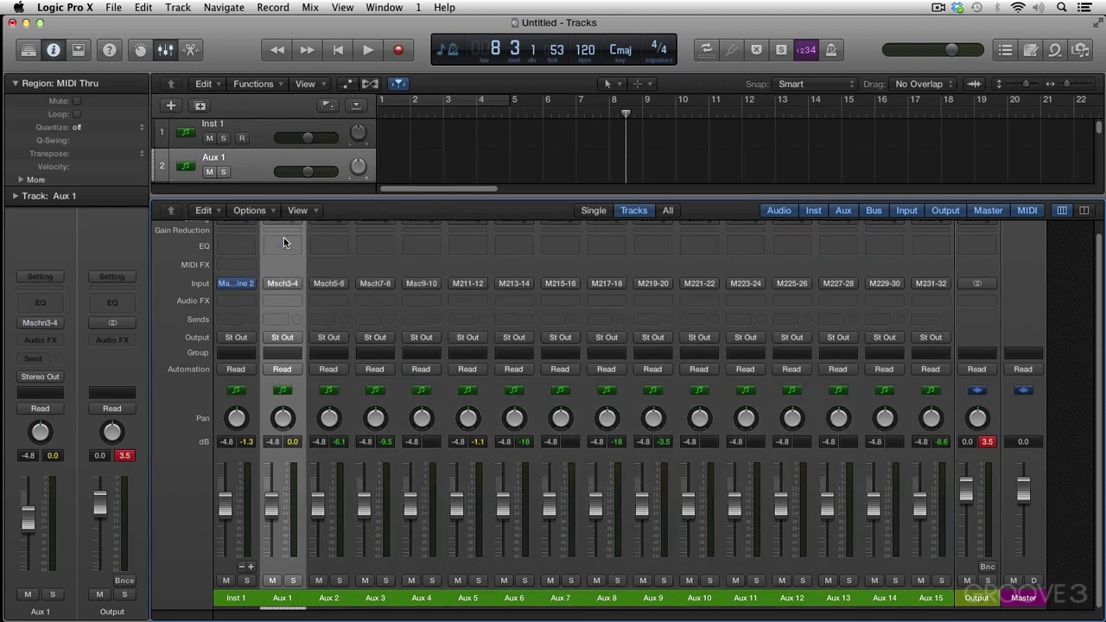
Hide the mixer and reduce the track height until all sixteen tracks fit in the Tracks area
key("x")
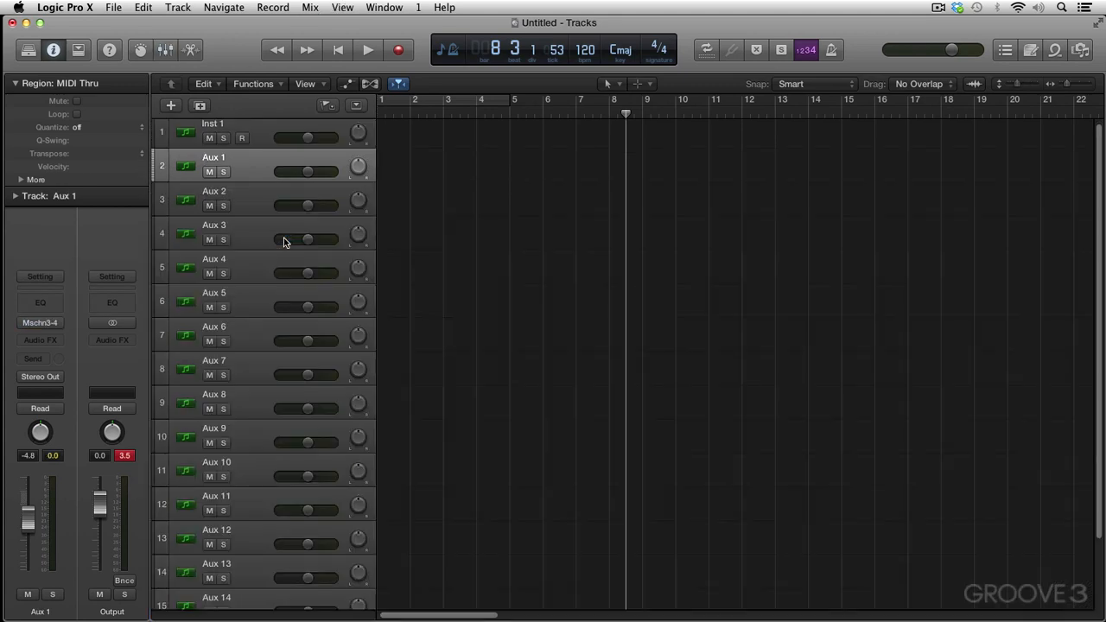
scroll(458, 253, "down", 3)
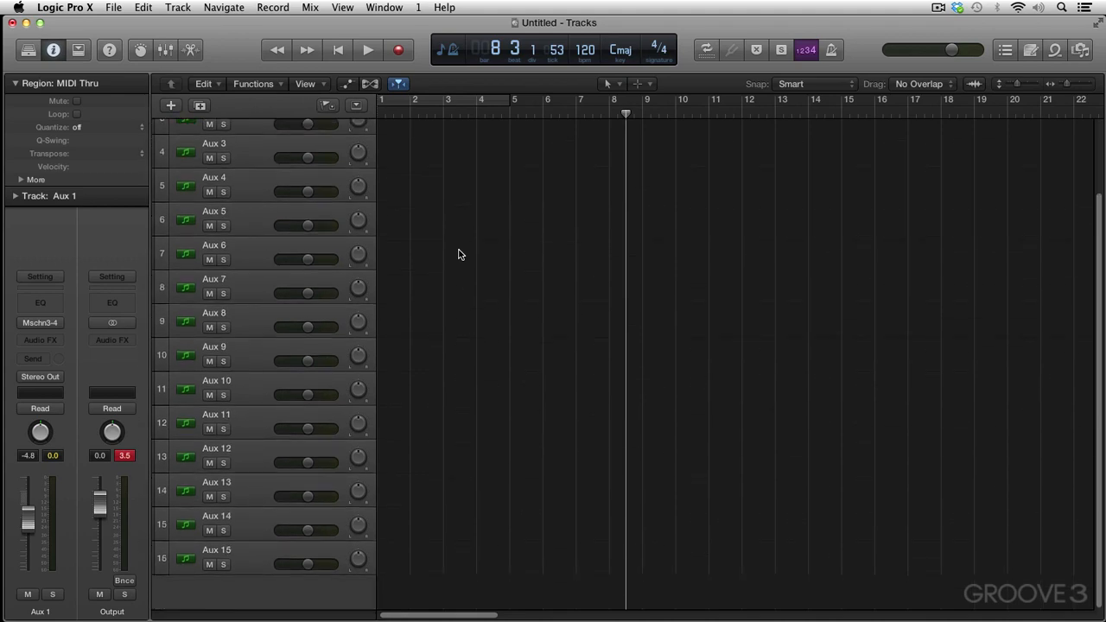
scroll(455, 209, "up", 2)
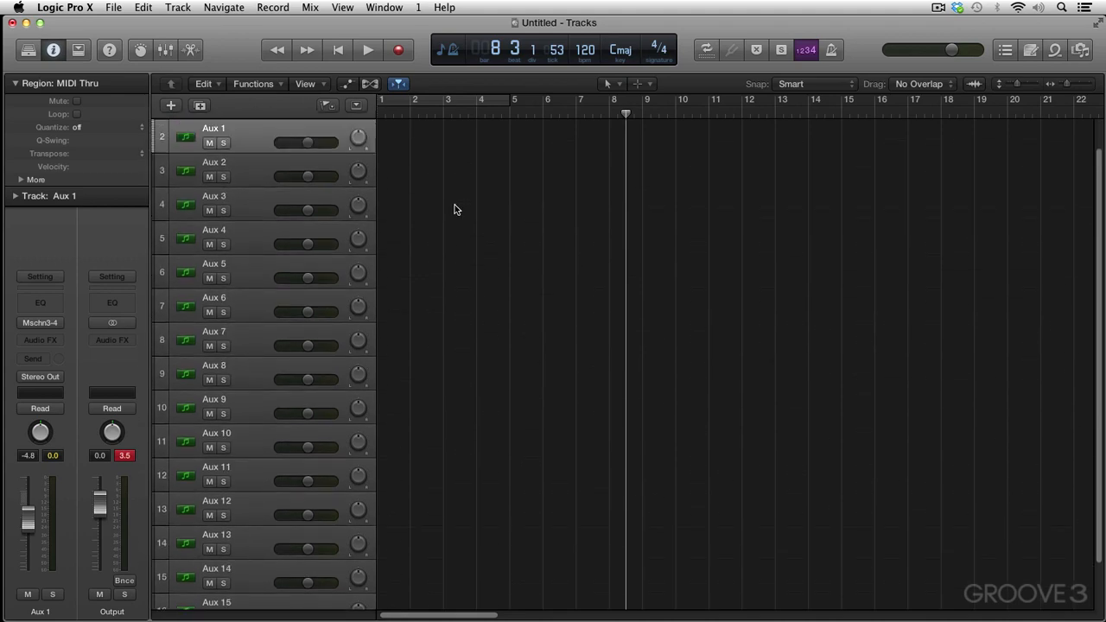
scroll(455, 206, "up", 2)
scroll(456, 205, "down", 3)
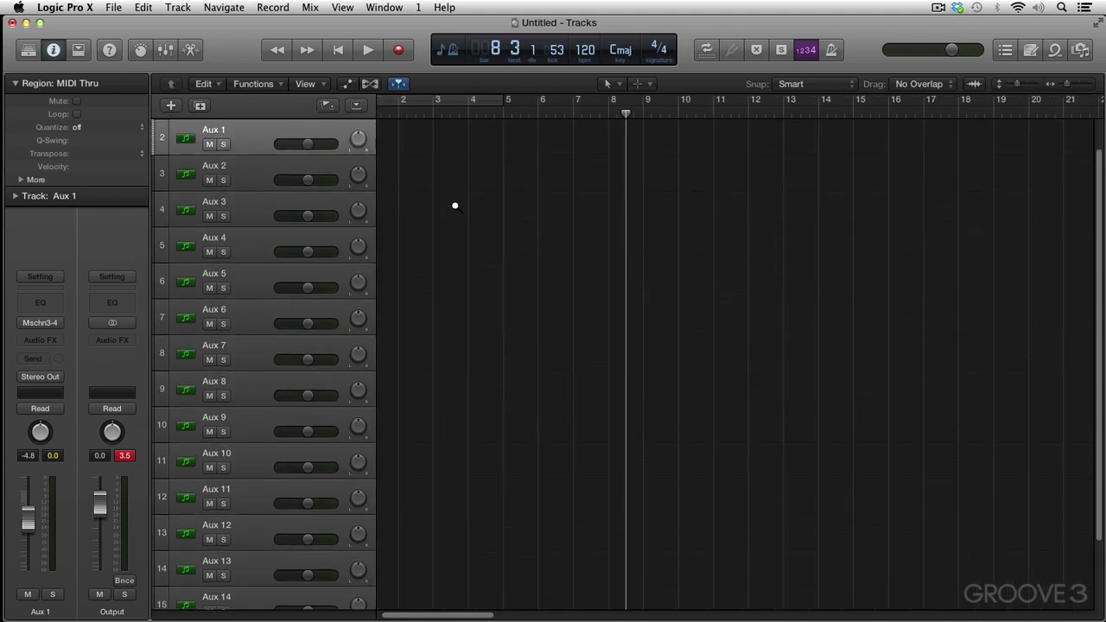
scroll(455, 205, "down", 1)
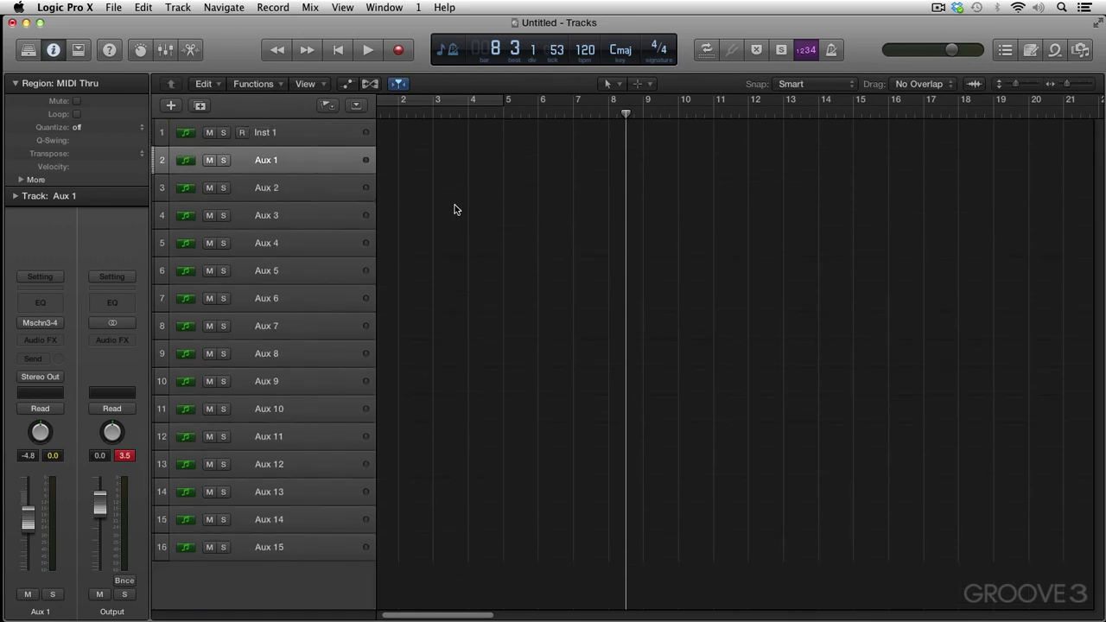
scroll(456, 209, "left", 2)
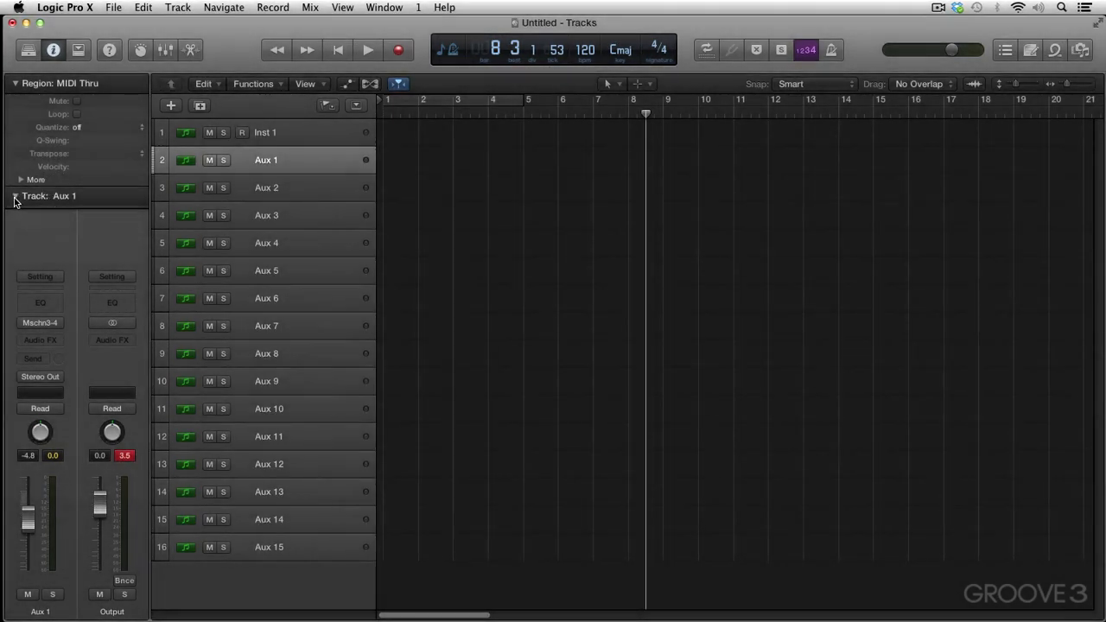
Expand the Track inspector and examine the MIDI channel assigned to Inst 1 and Aux 1 through Aux 5
left_click(15, 198)
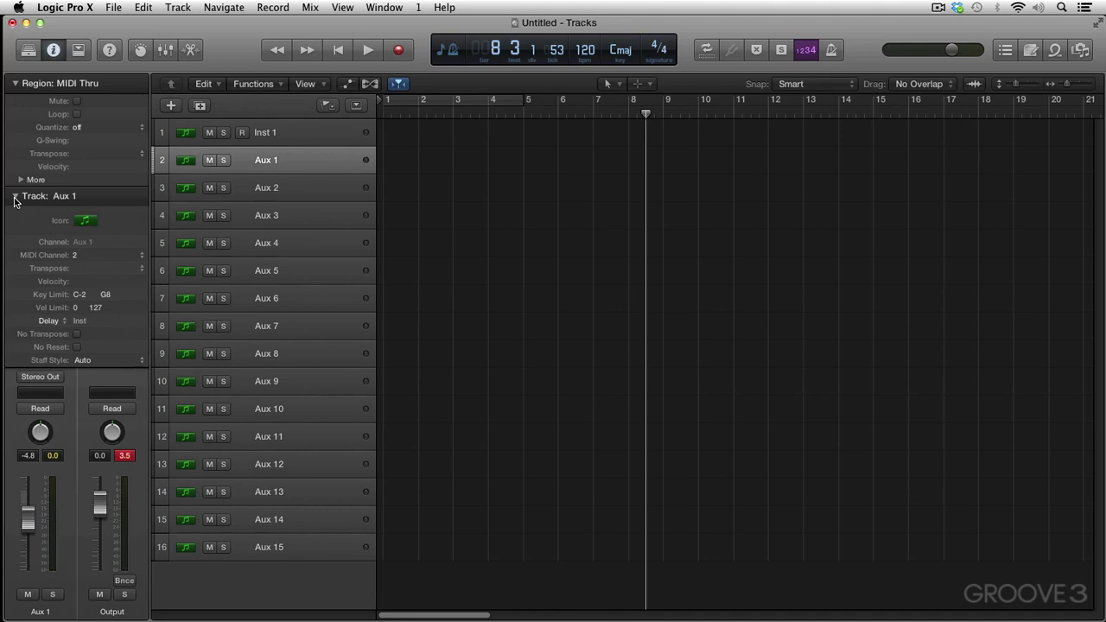
left_click(287, 138)
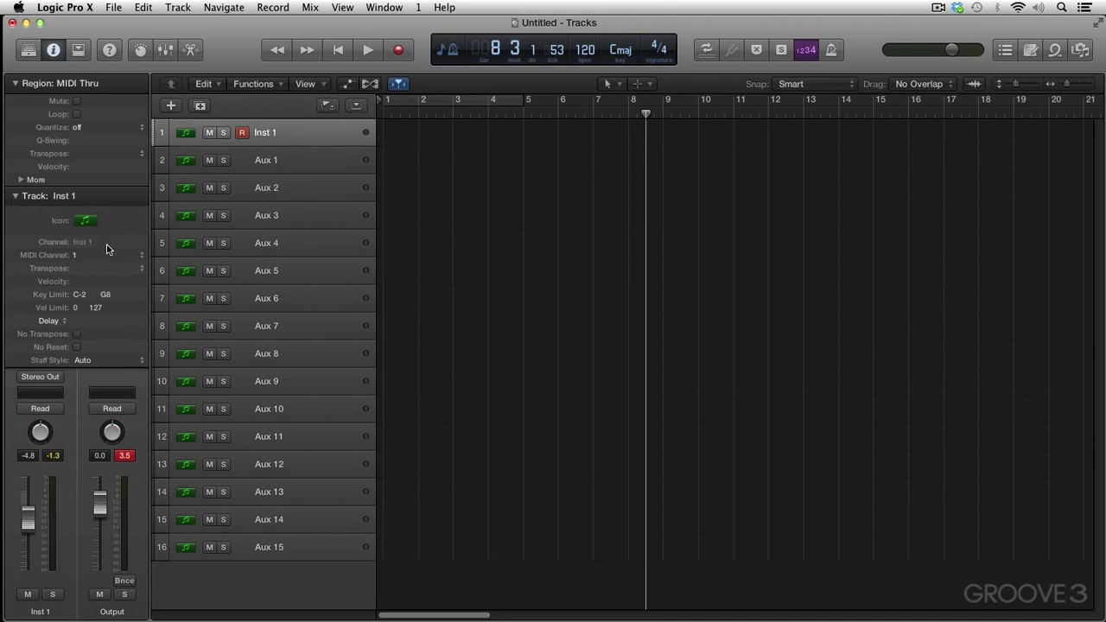
left_click(286, 169)
left_click(289, 191)
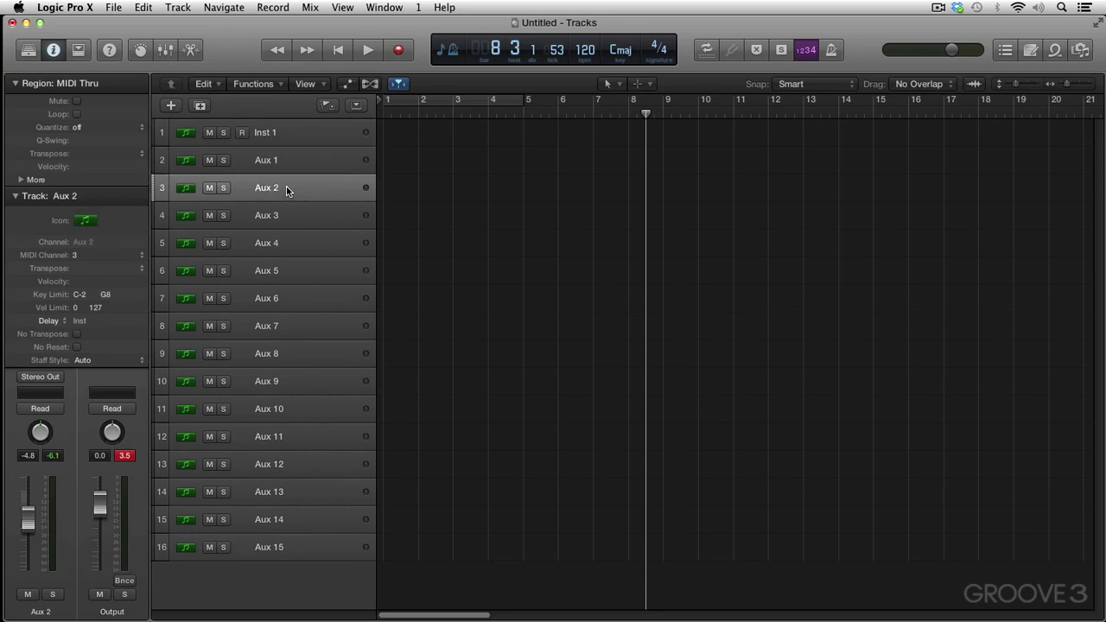
left_click(293, 216)
left_click(295, 239)
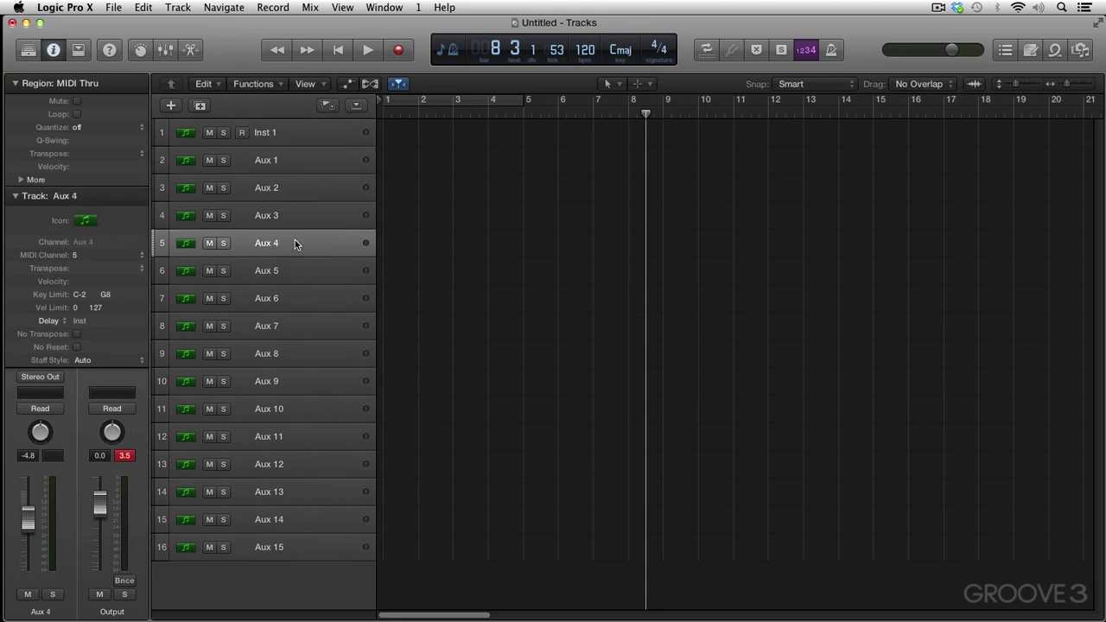
left_click(294, 271)
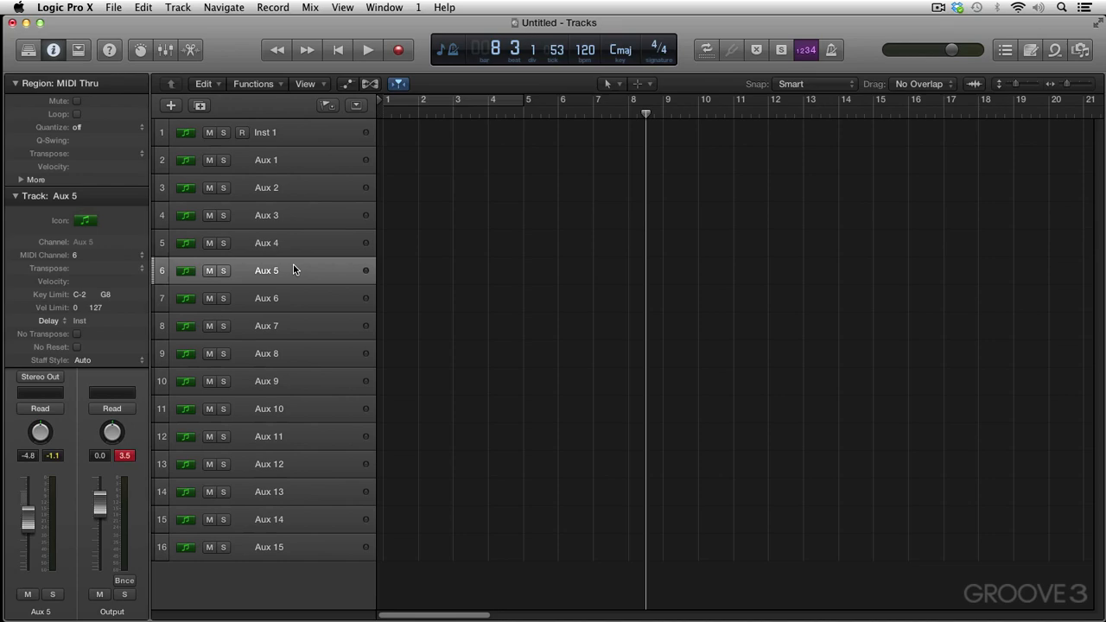
left_click(291, 167)
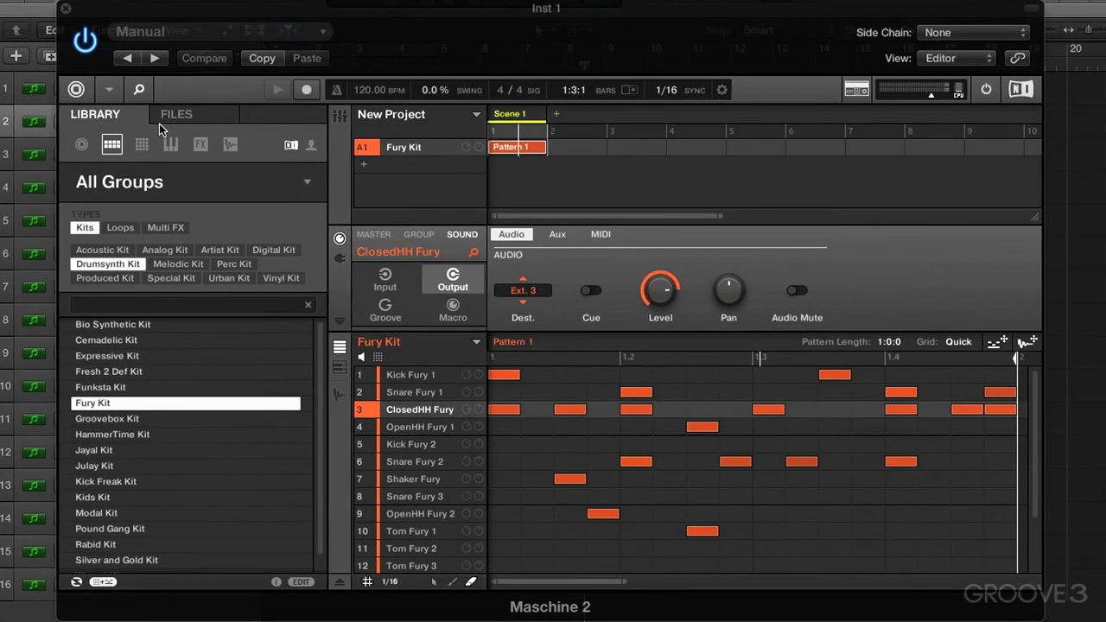
In the sounds' MIDI input settings in Maschine 2, activate Kick Fury 1 on channel 1 and Snare Fury 1 on channel 2
left_click(385, 281)
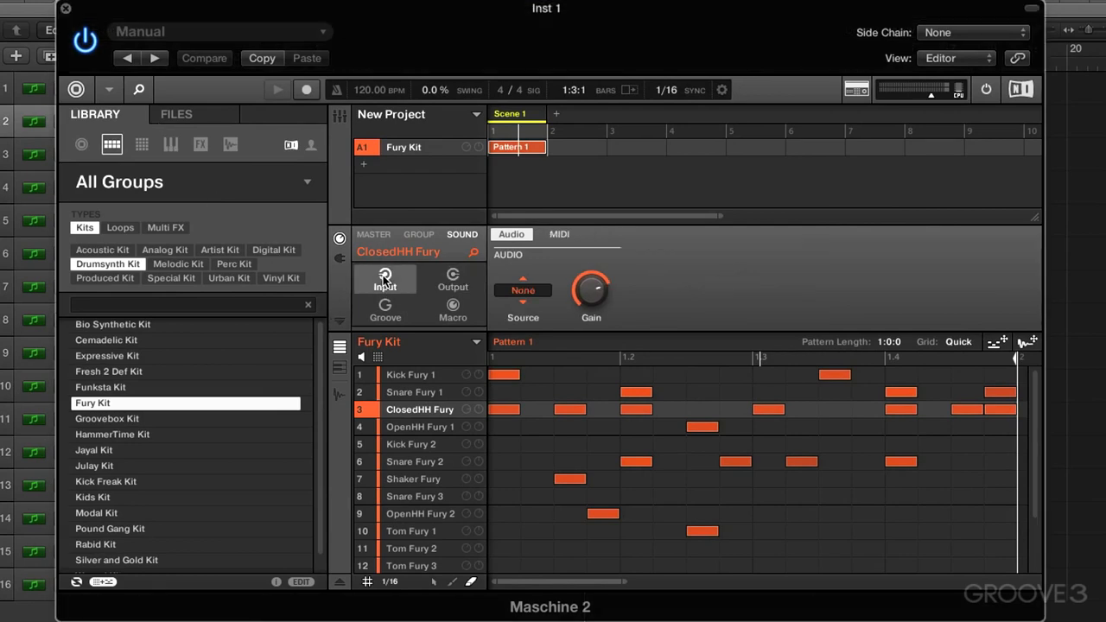
left_click(420, 377)
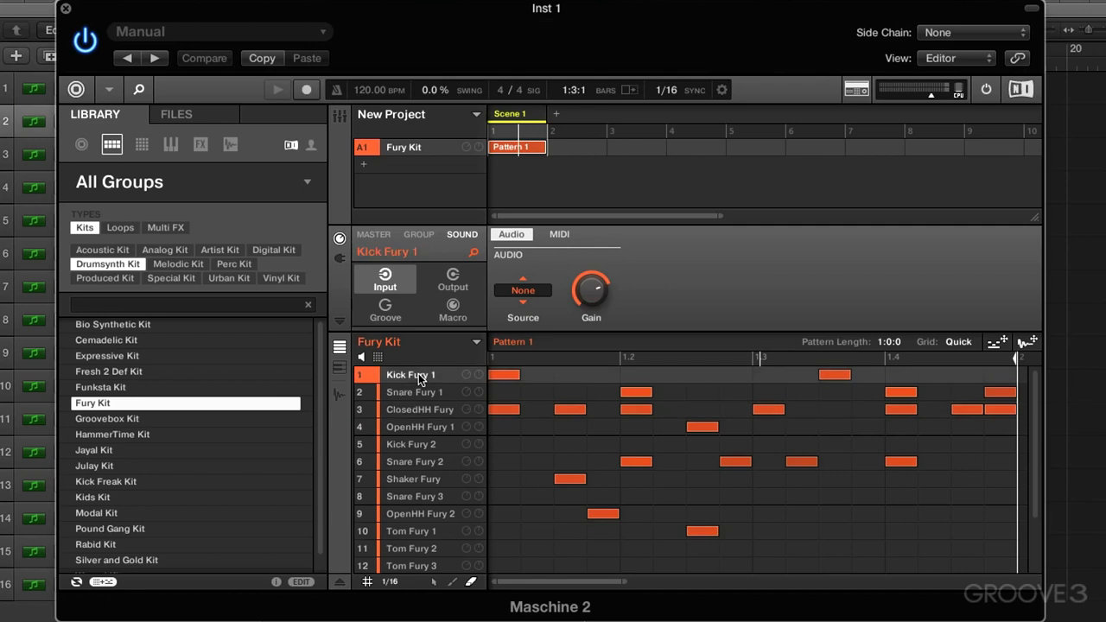
left_click(558, 235)
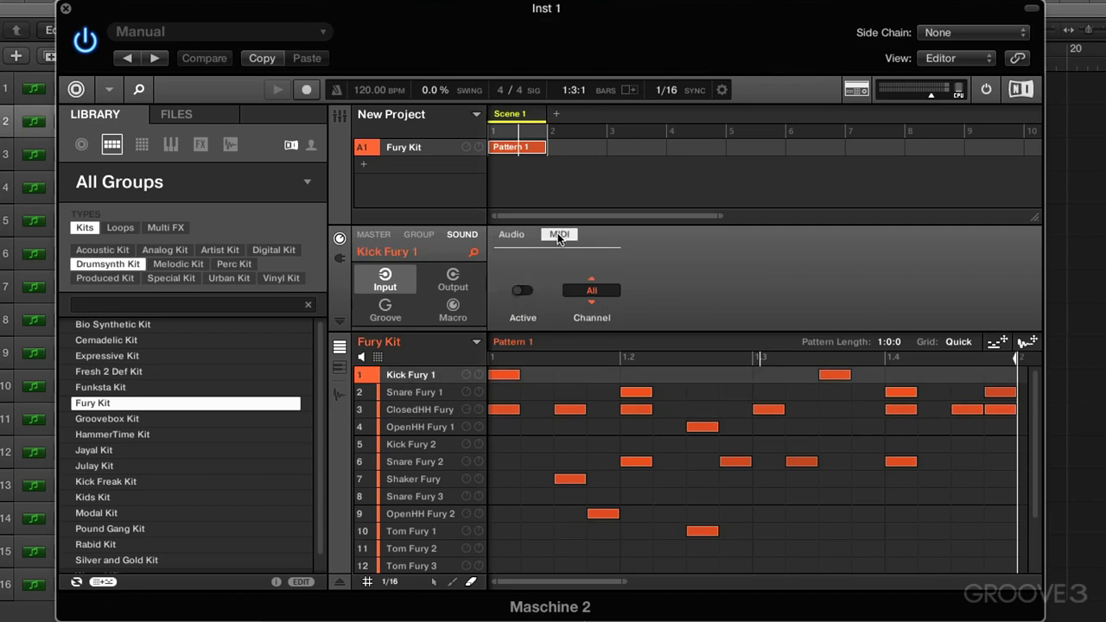
left_click(592, 302)
left_click(521, 291)
left_click(445, 390)
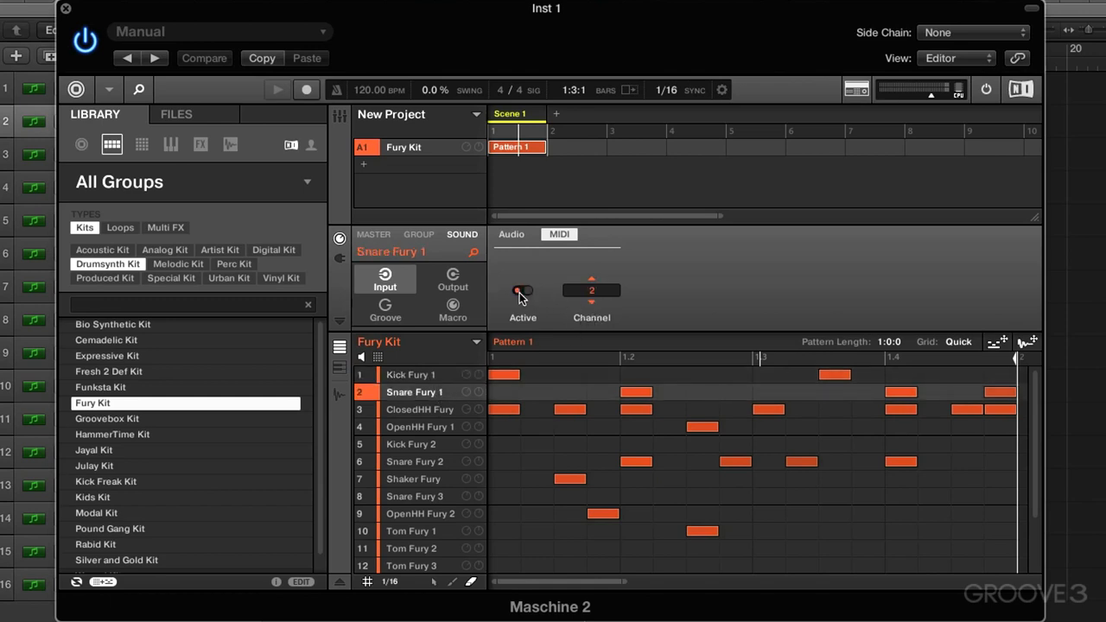
Activate MIDI input for ClosedHH Fury on channel 3 and OpenHH Fury 1 on channel 4
left_click(434, 410)
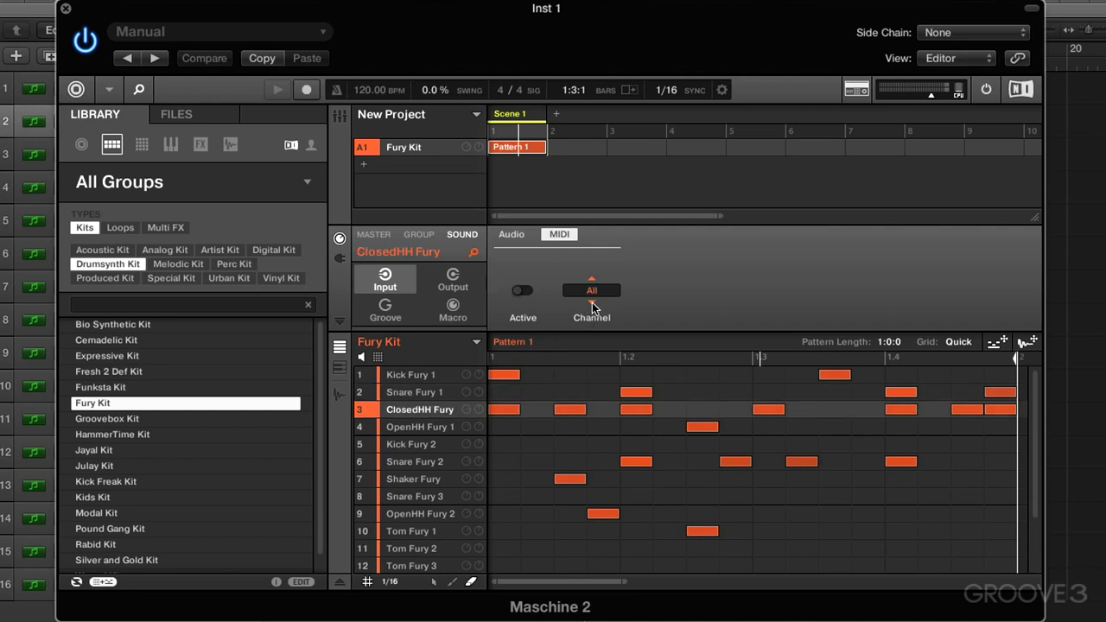
left_click(592, 302)
left_click(592, 302)
left_click(591, 302)
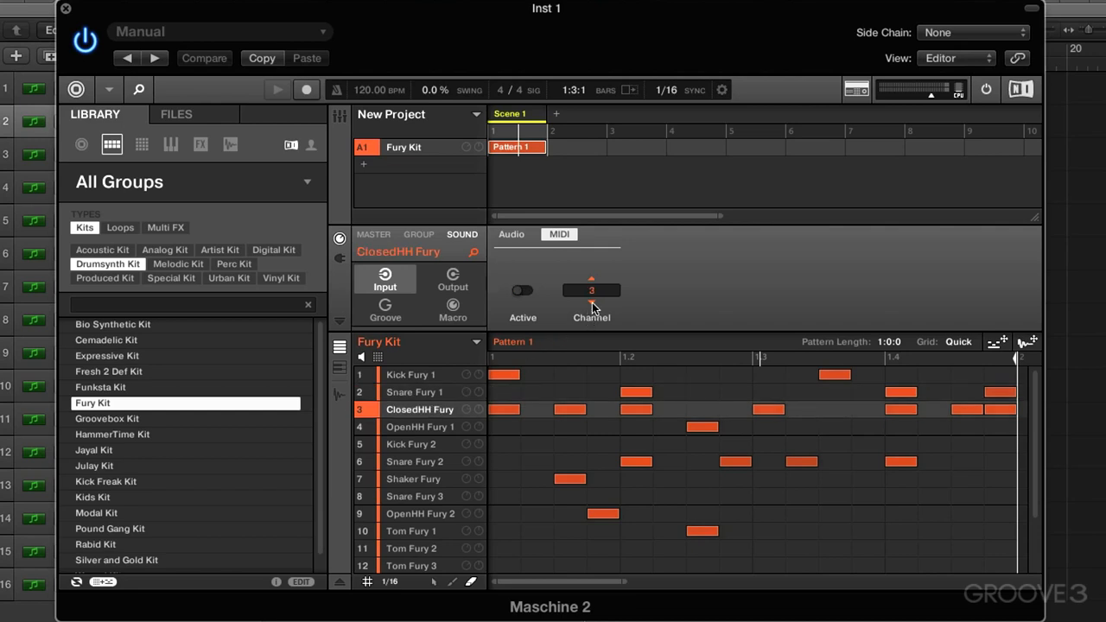
left_click(436, 428)
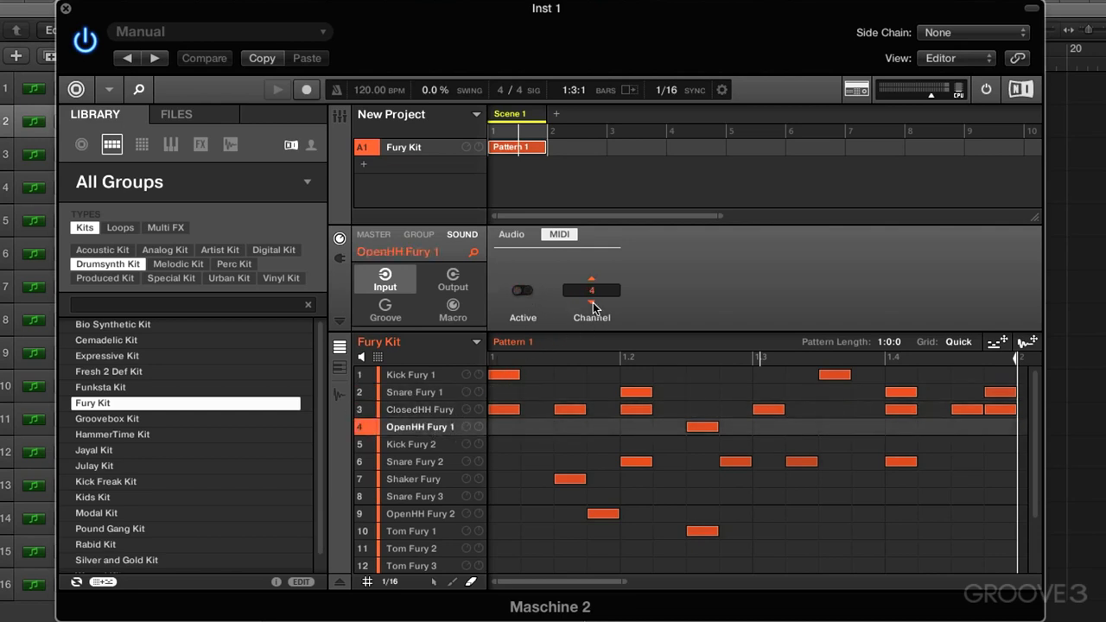
Activate MIDI input for Kick Fury 2 on channel 5 and Snare Fury 2 on channel 6
left_click(425, 446)
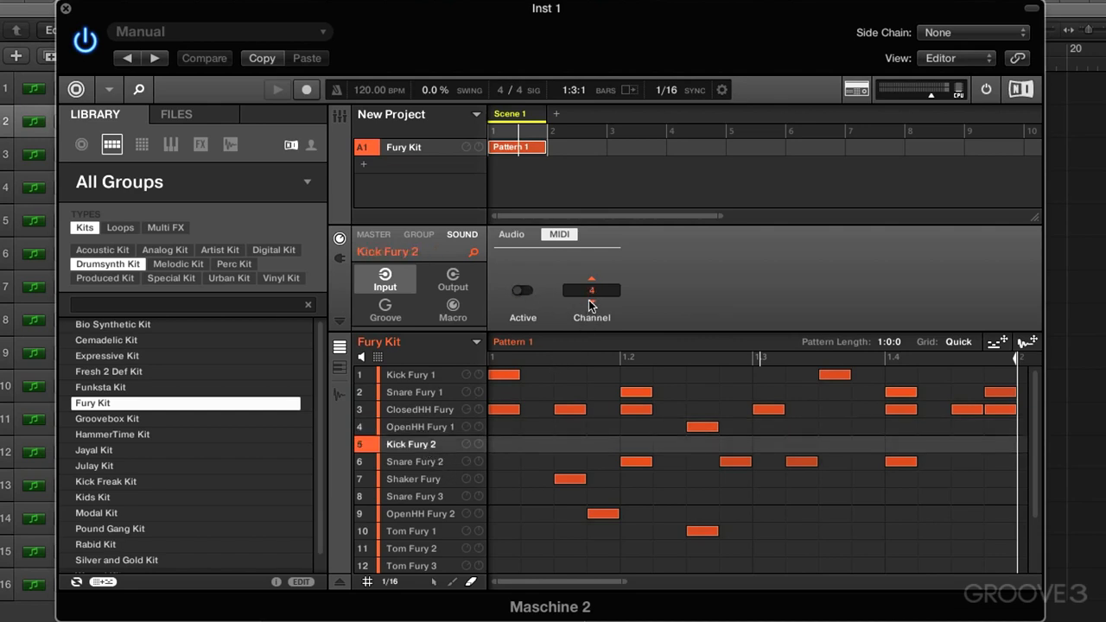
left_click(591, 301)
left_click(521, 290)
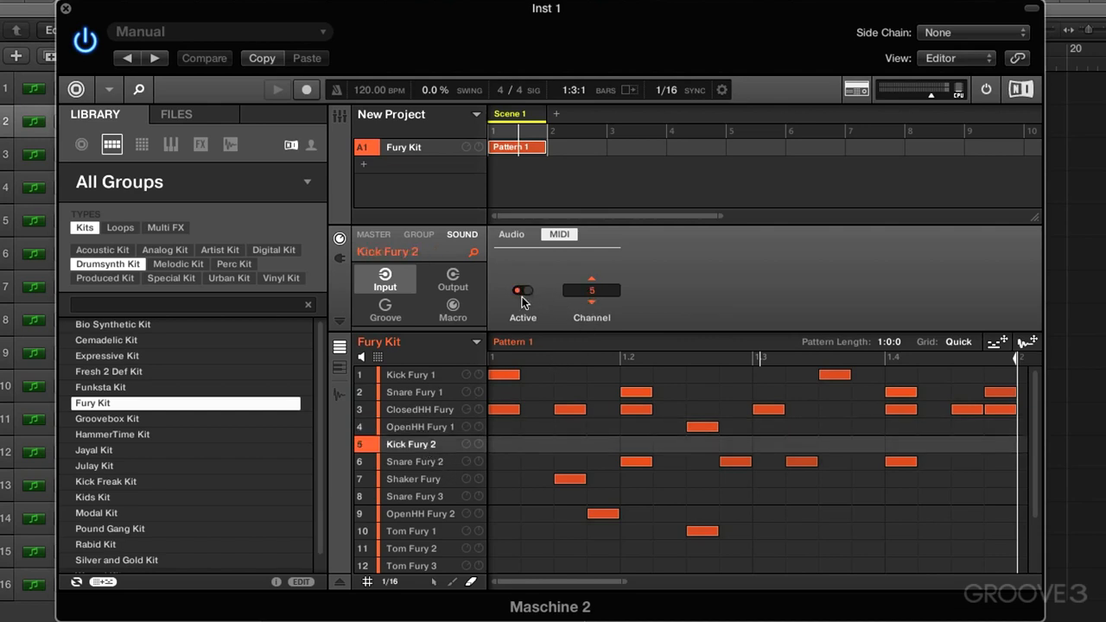
left_click(432, 458)
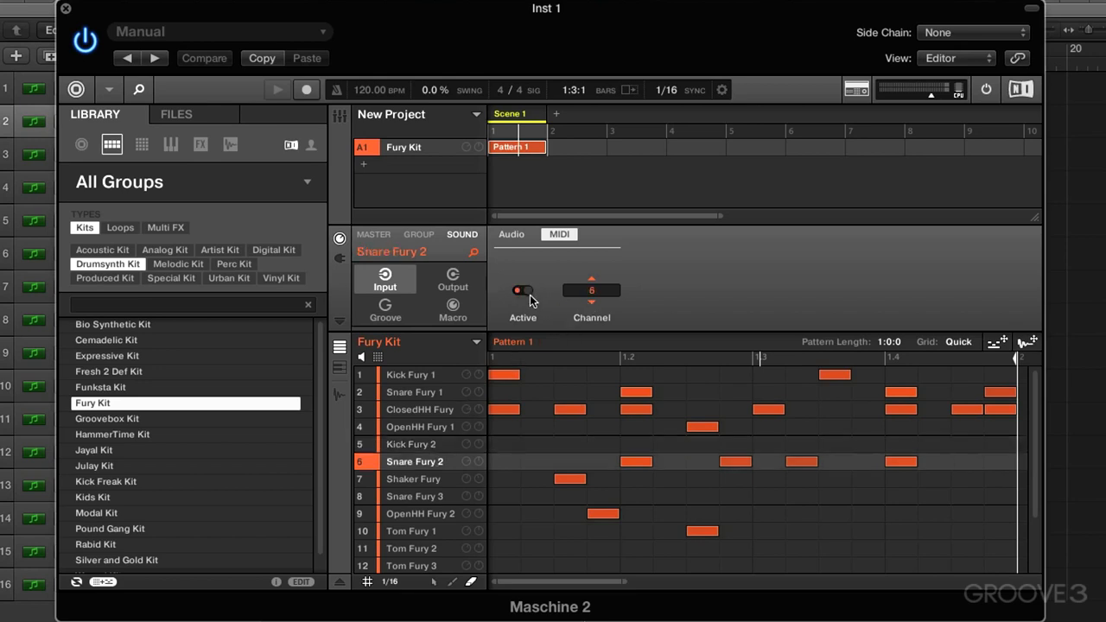
Activate MIDI input for Shaker Fury on channel 7 and Snare Fury 3 on channel 8
left_click(435, 482)
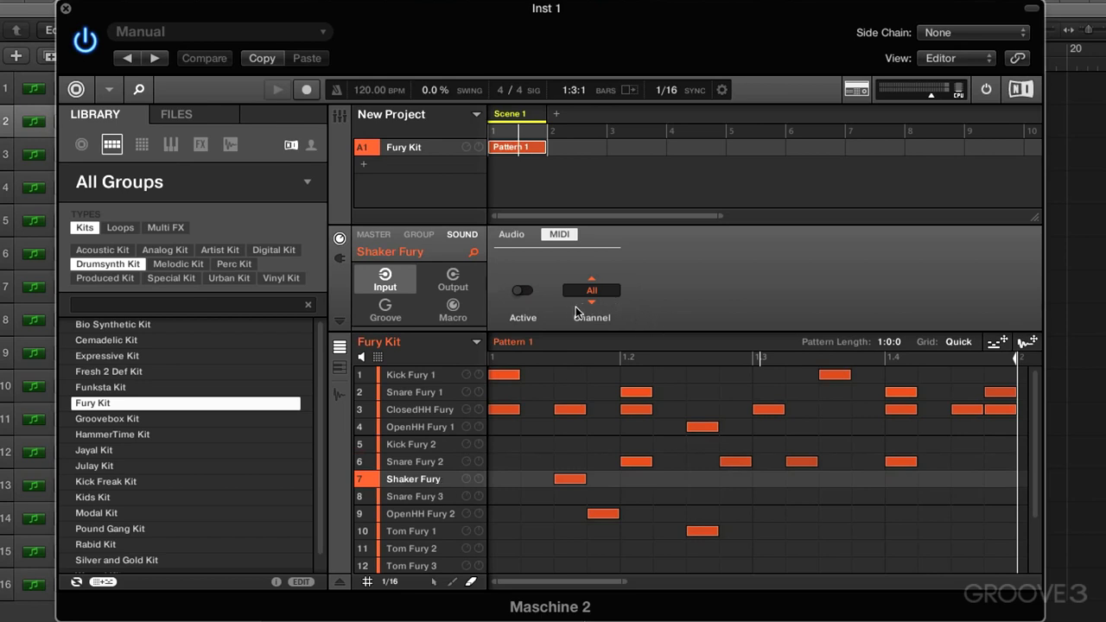
scroll(590, 302, "up", 2)
left_click(522, 290)
left_click(419, 499)
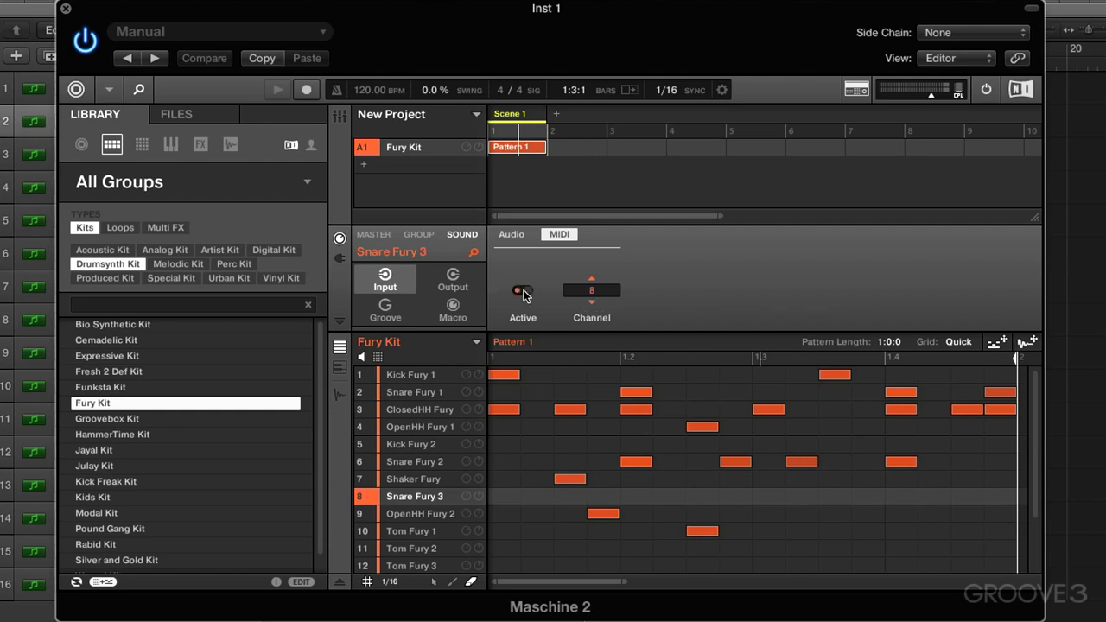
Activate MIDI input for OpenHH Fury 2 on channel 9 and Tom Fury 1 on channel 10
left_click(432, 517)
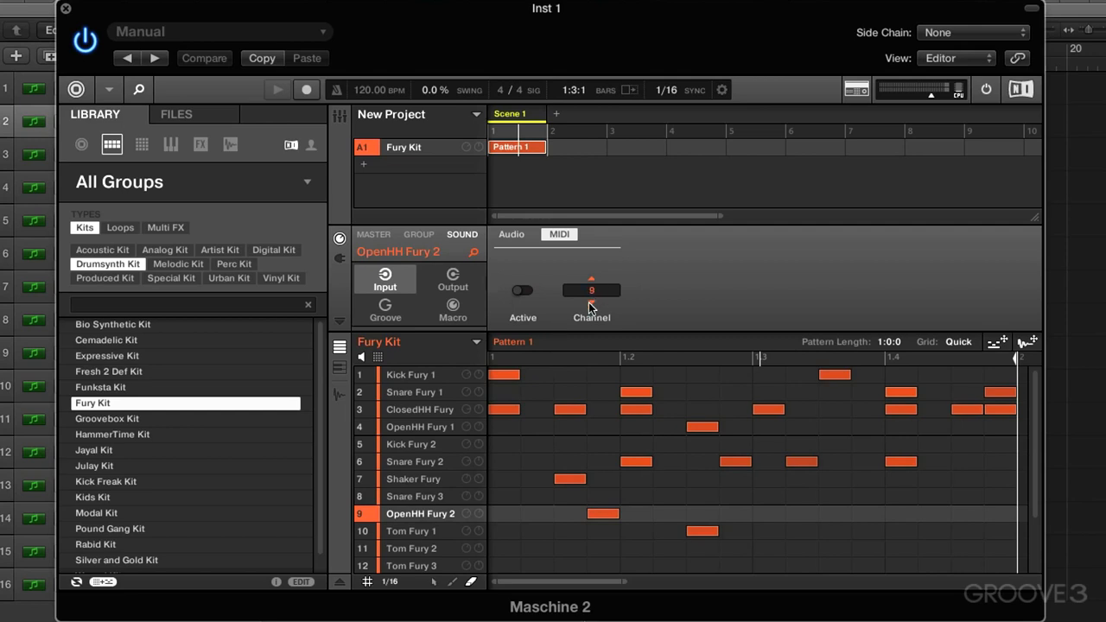
left_click_drag(588, 303, 588, 294)
left_click(529, 292)
left_click(442, 533)
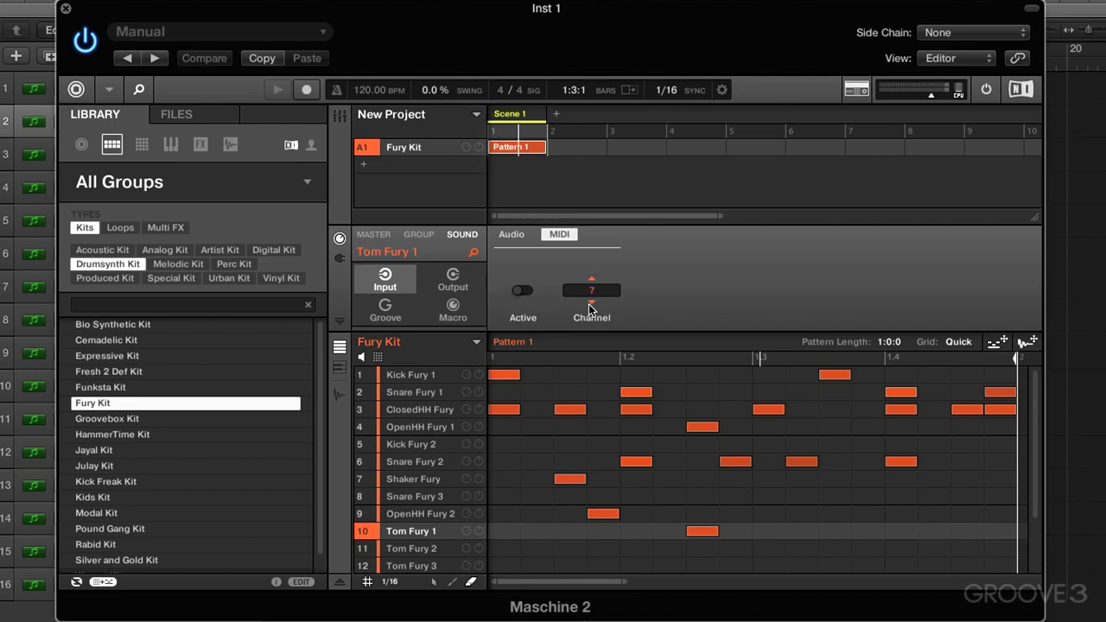
left_click_drag(588, 304, 588, 299)
left_click(521, 292)
Activate MIDI input for Tom Fury 2 on channel 11 and Tom Fury 3 on channel 12
left_click(447, 547)
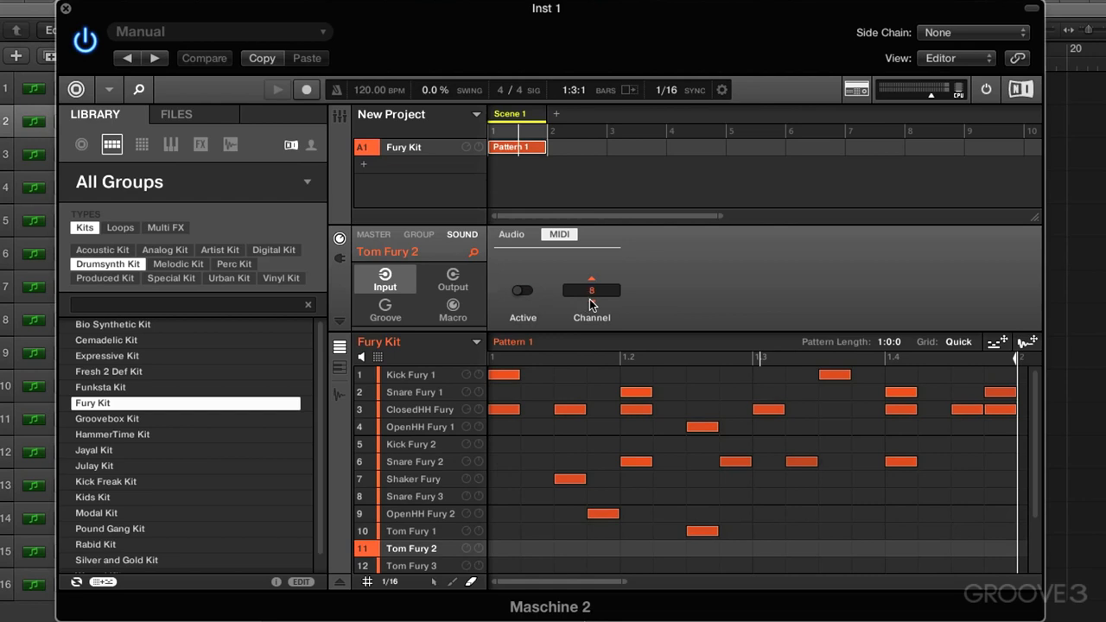
left_click_drag(589, 299, 589, 295)
left_click(521, 291)
left_click(445, 565)
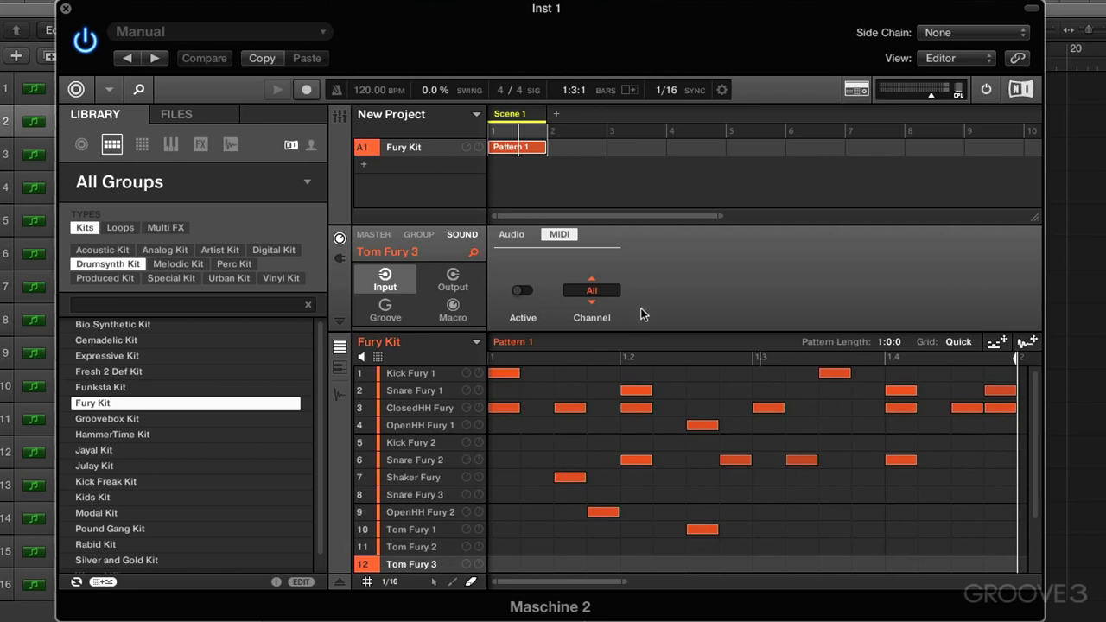
left_click(596, 304)
left_click_drag(594, 304, 594, 295)
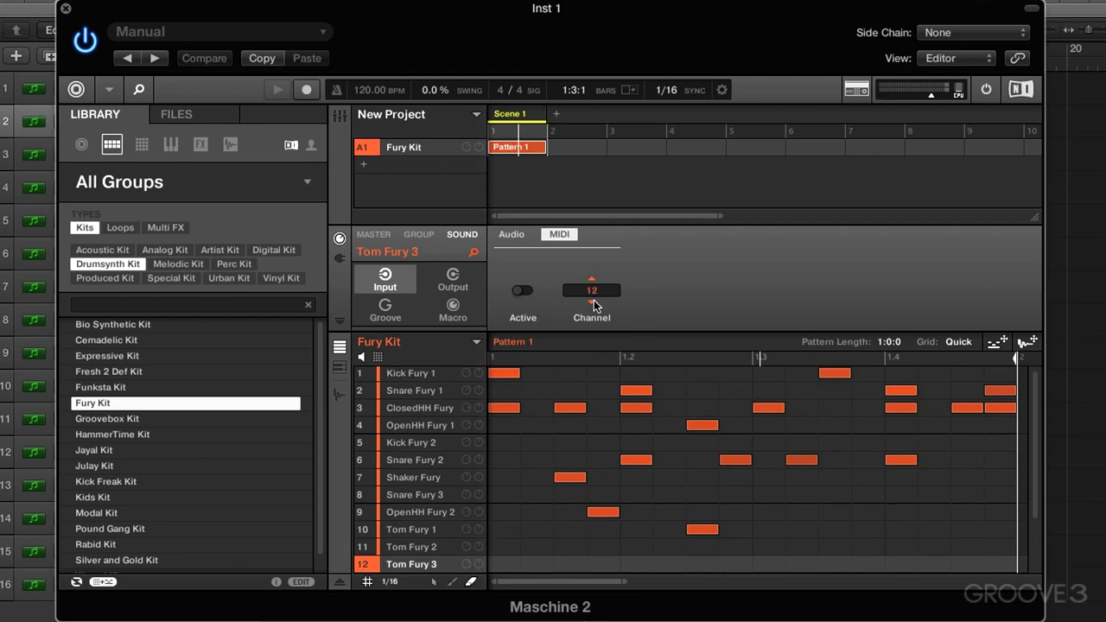
left_click(521, 291)
Activate MIDI input for FloorTom Fury on channel 13 and Crash Fury on channel 14
scroll(663, 458, "down", 1)
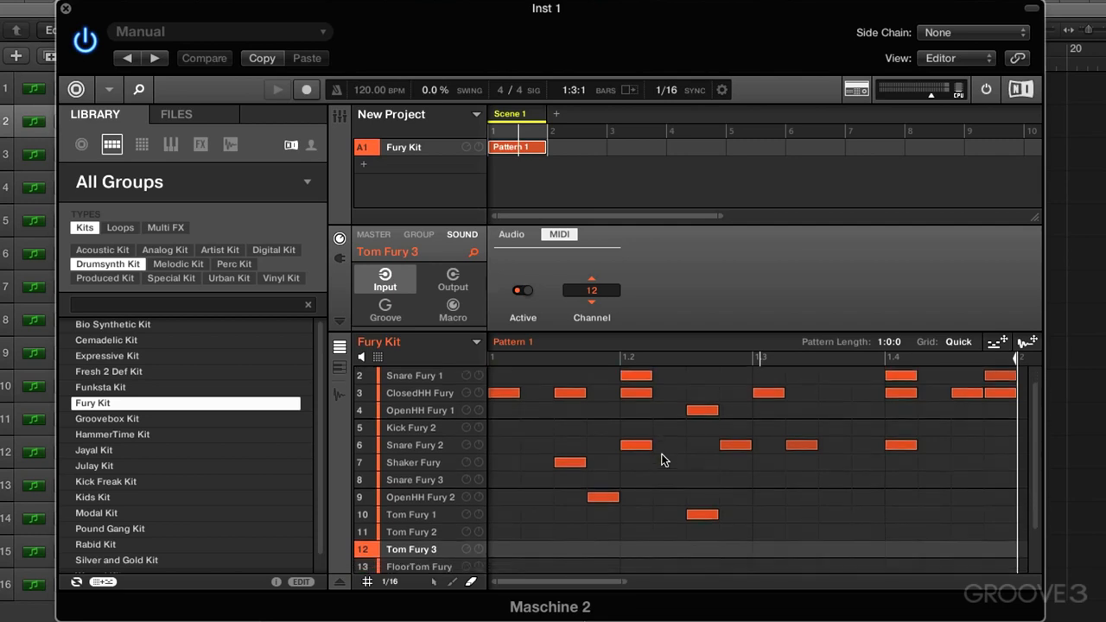
scroll(662, 458, "down", 3)
left_click(424, 511)
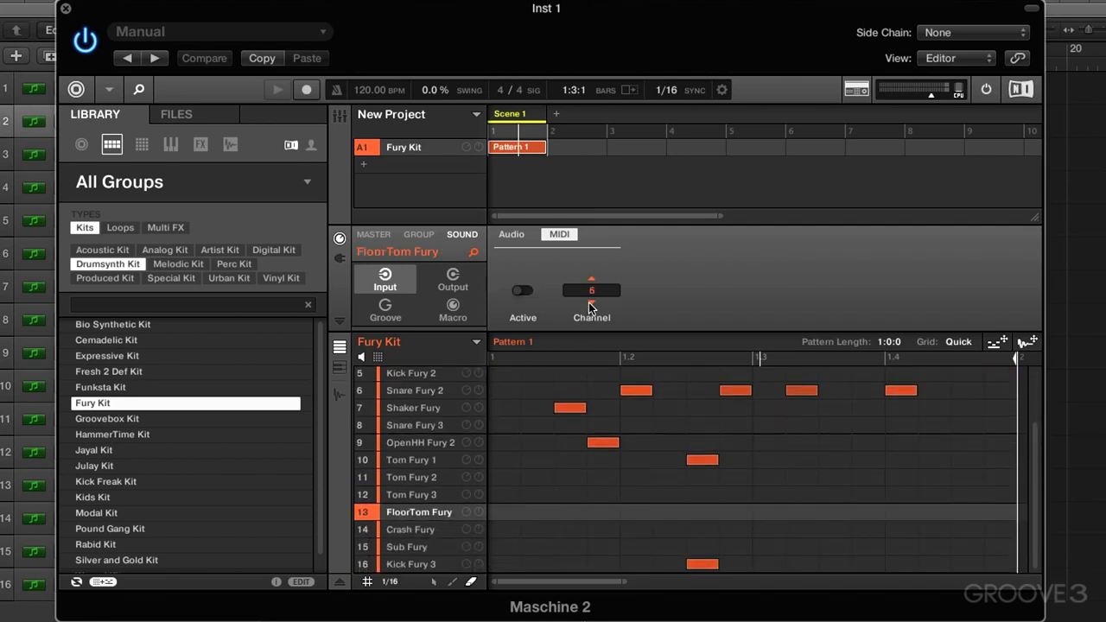
left_click(589, 302)
left_click(523, 291)
left_click(429, 530)
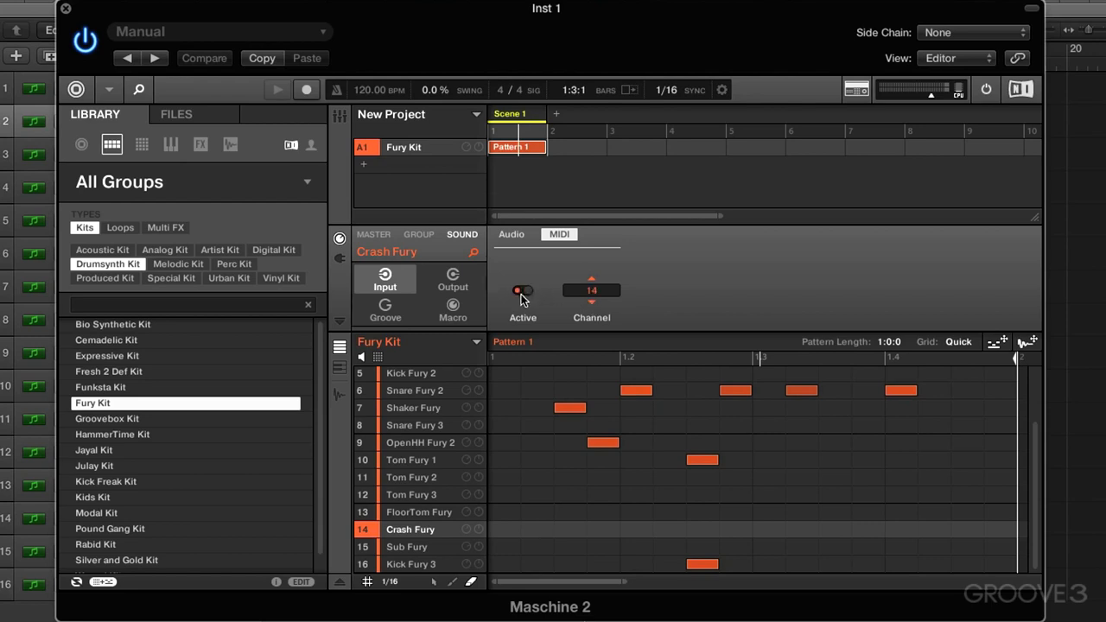
Activate MIDI input for Sub Fury on channel 15 and Kick Fury 3 on channel 16
left_click(443, 547)
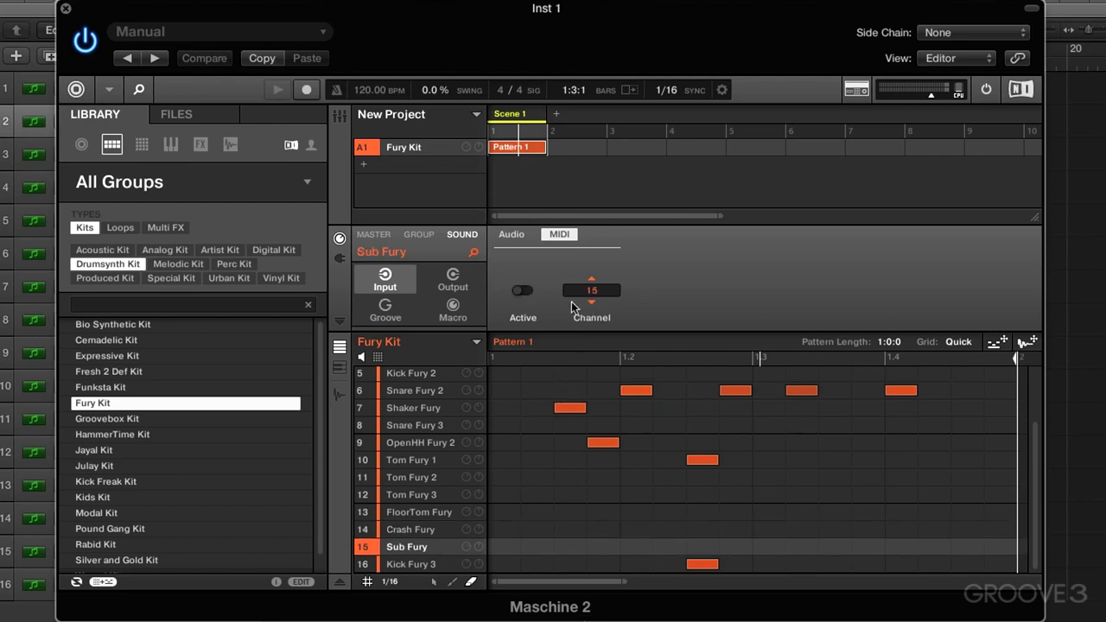
left_click(522, 292)
left_click(418, 564)
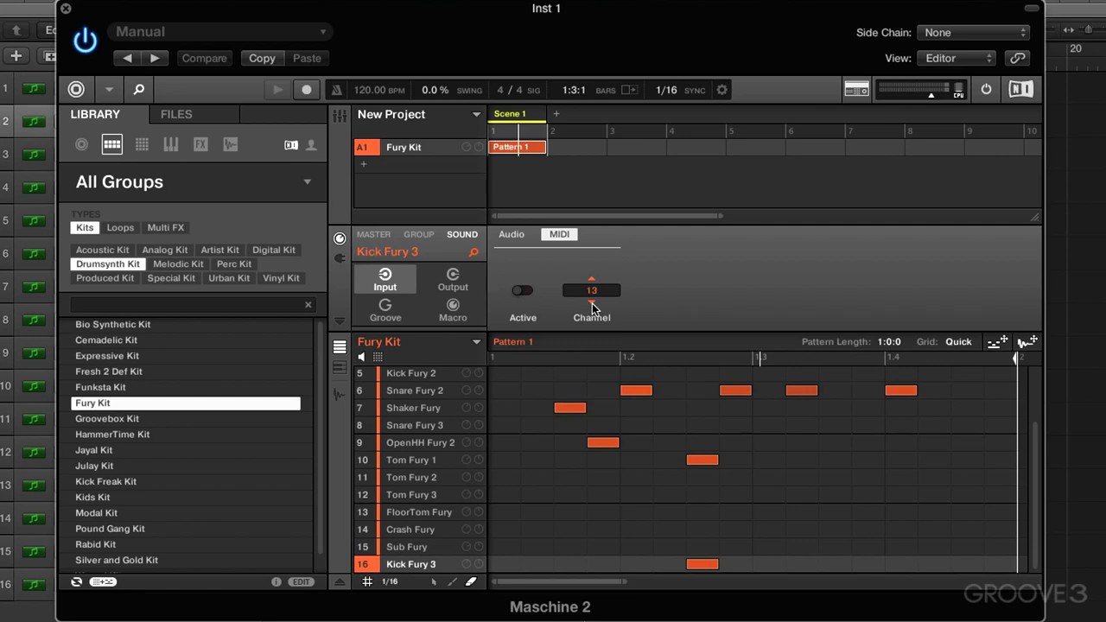
left_click(523, 292)
Review the Fury Kit sound list and the MIDI input channels of Kick Fury 2 and Snare Fury 3
scroll(680, 470, "up", 2)
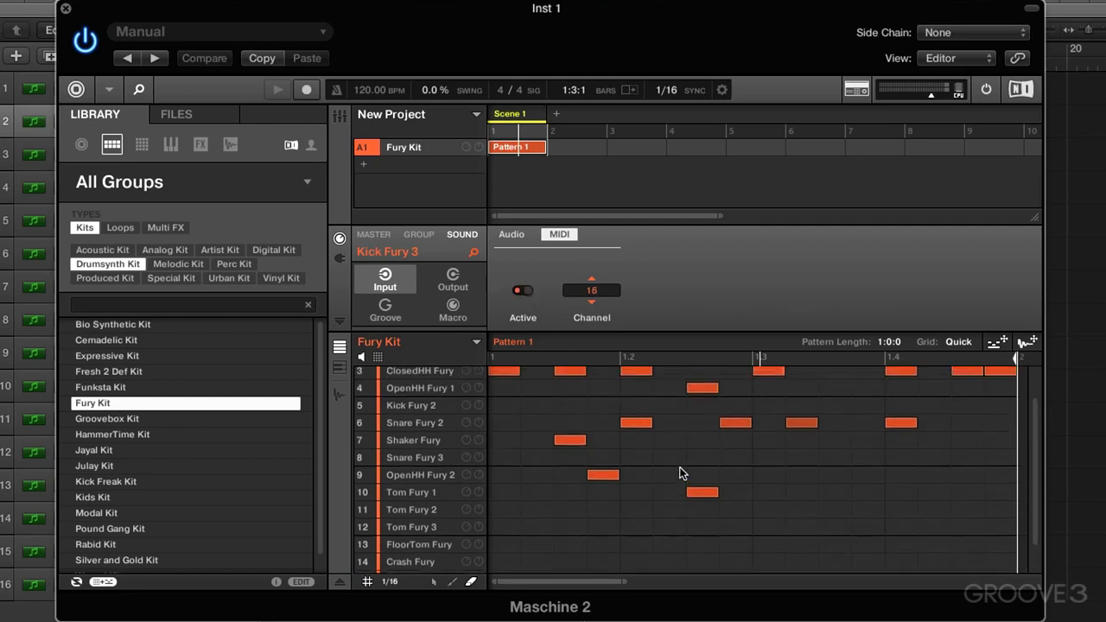
scroll(680, 473, "up", 2)
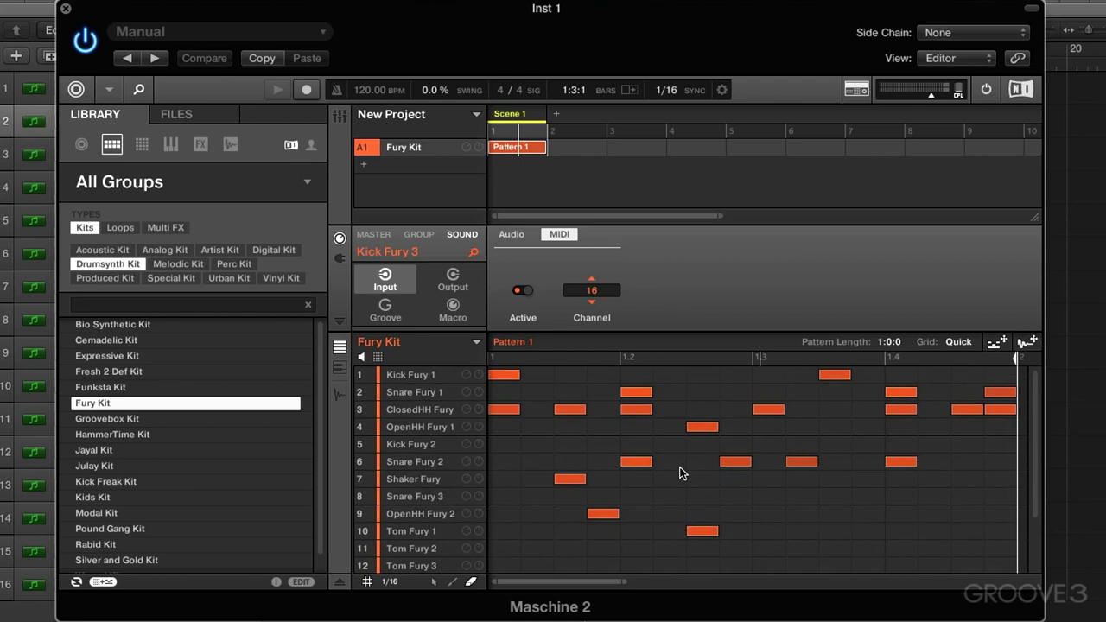
left_click(434, 446)
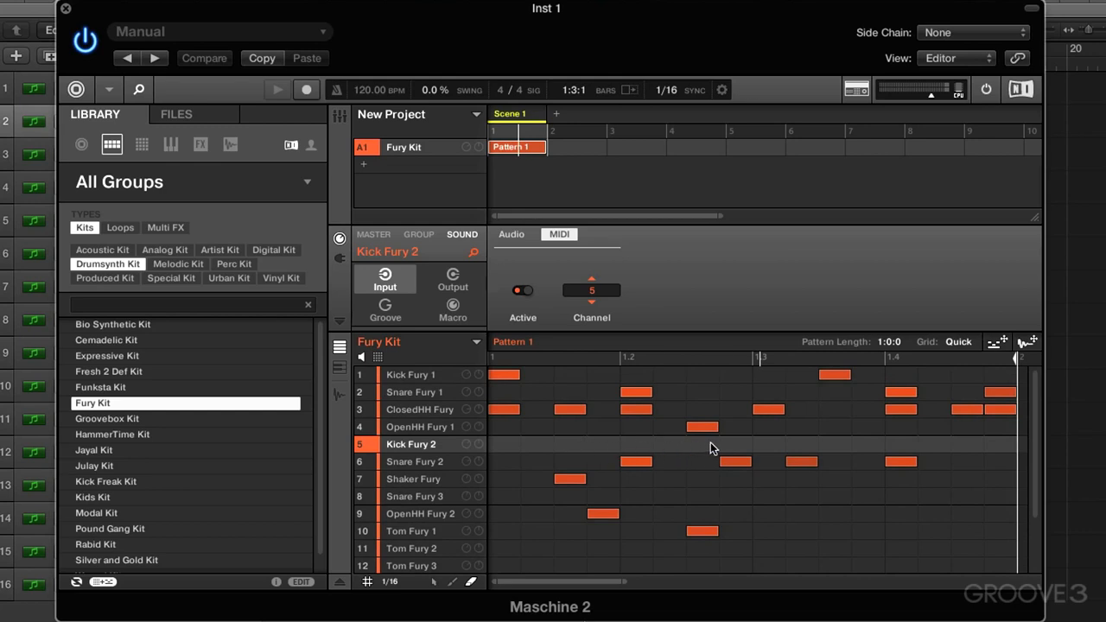
left_click(439, 499)
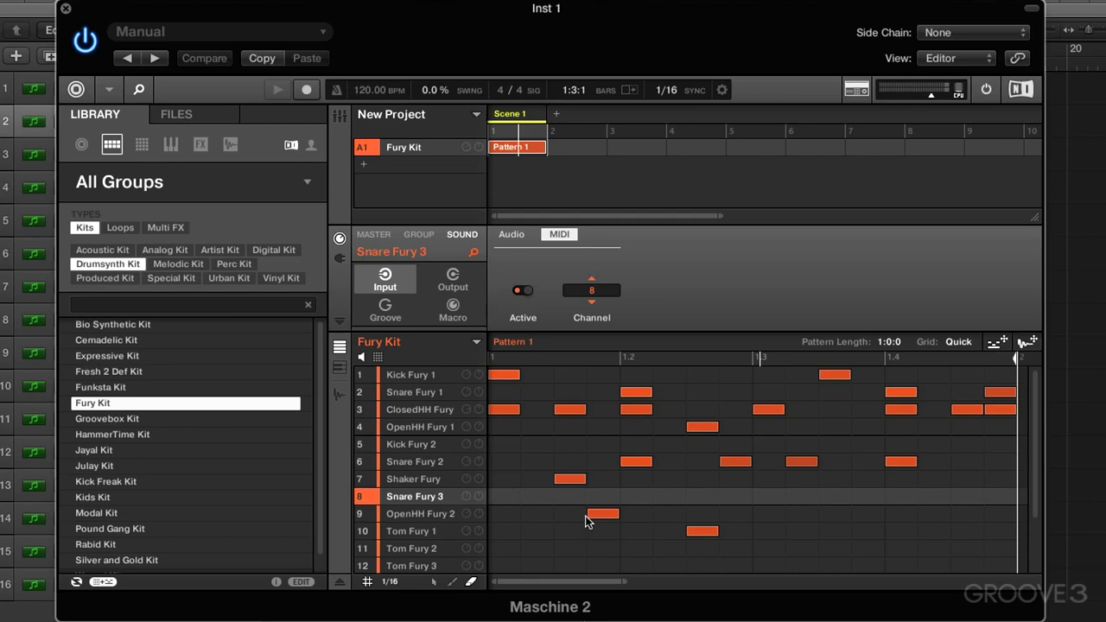
scroll(585, 516, "down", 4)
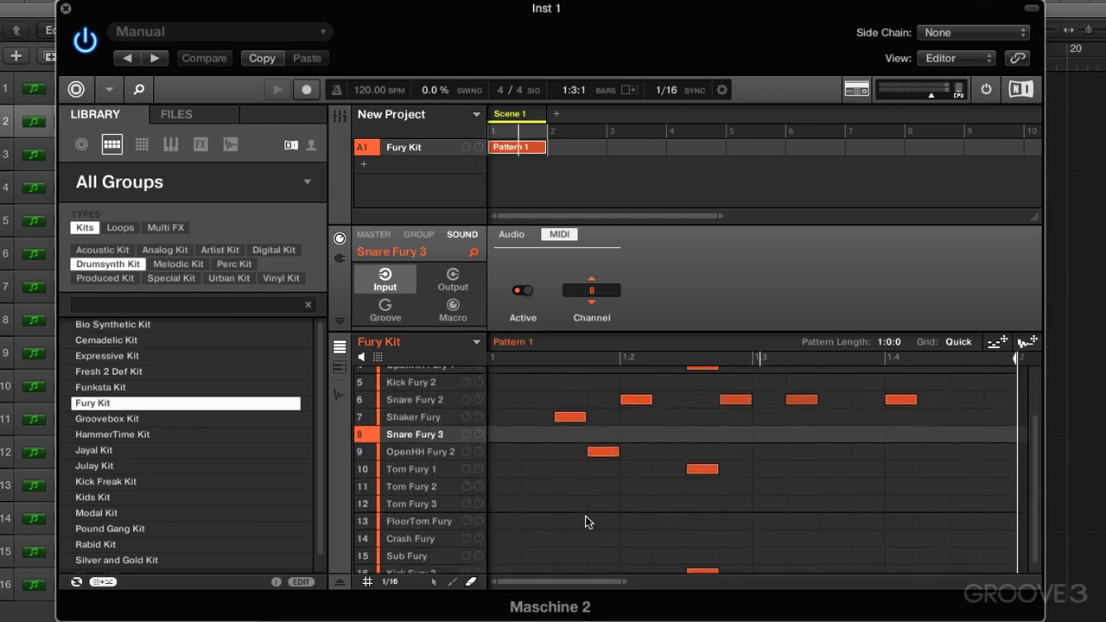
scroll(585, 521, "down", 1)
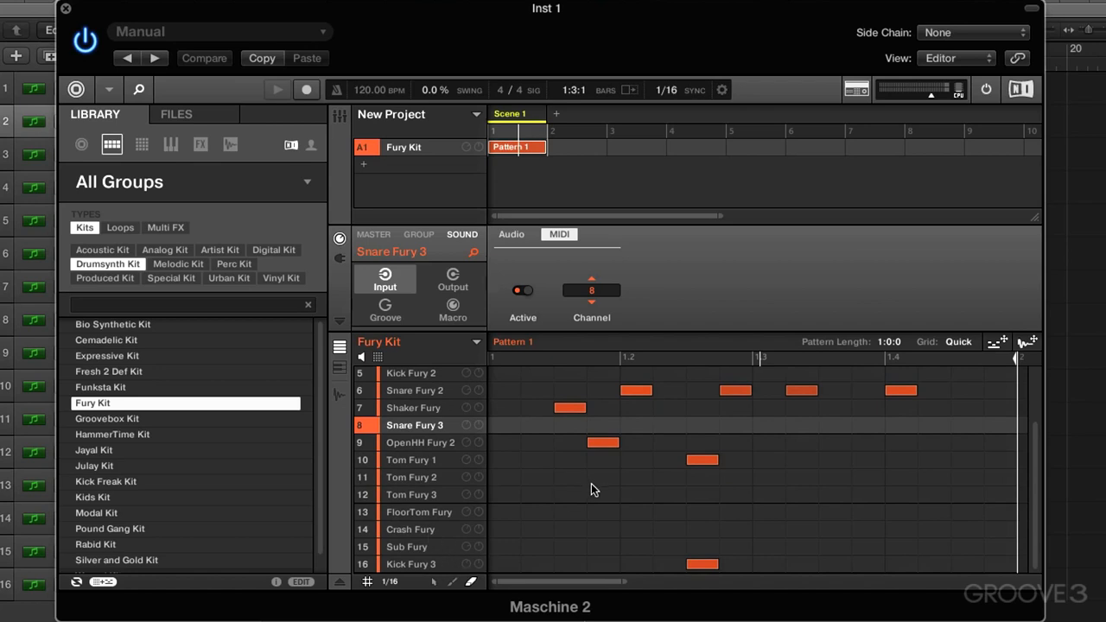
scroll(591, 483, "up", 4)
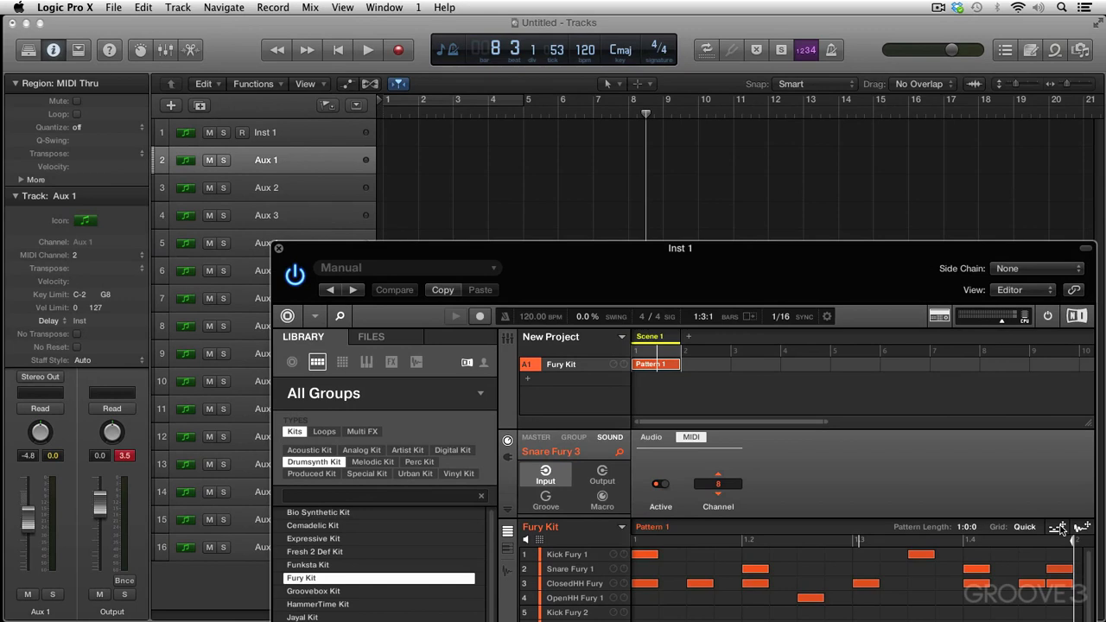
Export Maschine's Pattern 1 as MIDI regions at bar 1, starting on the Inst 1 track, and enable cycling over bar 1
left_click_drag(1059, 528, 388, 131)
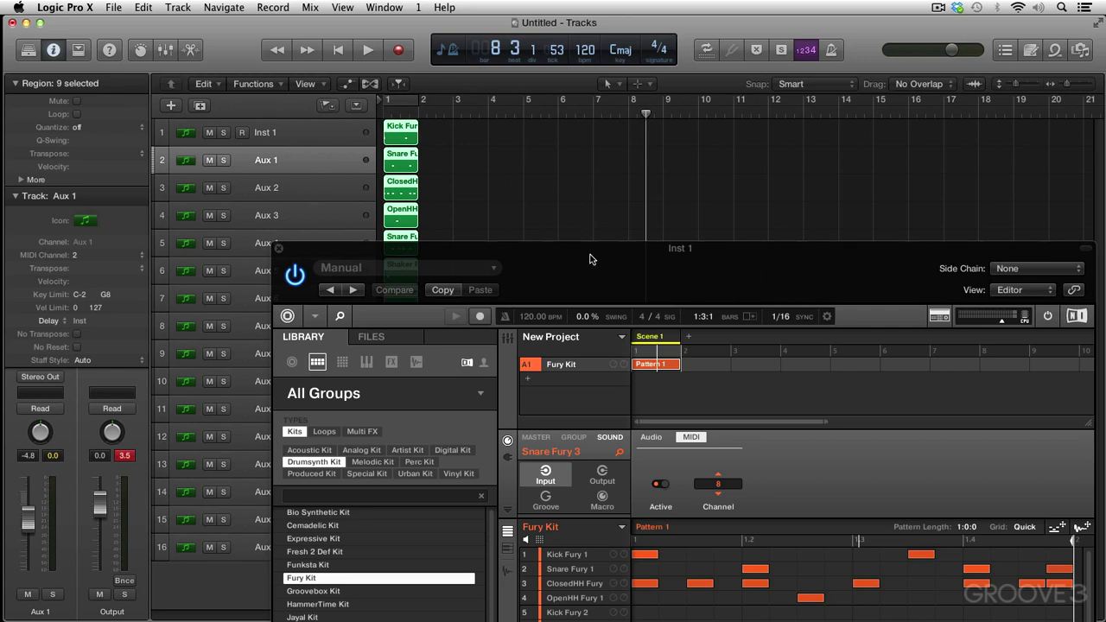
key("v")
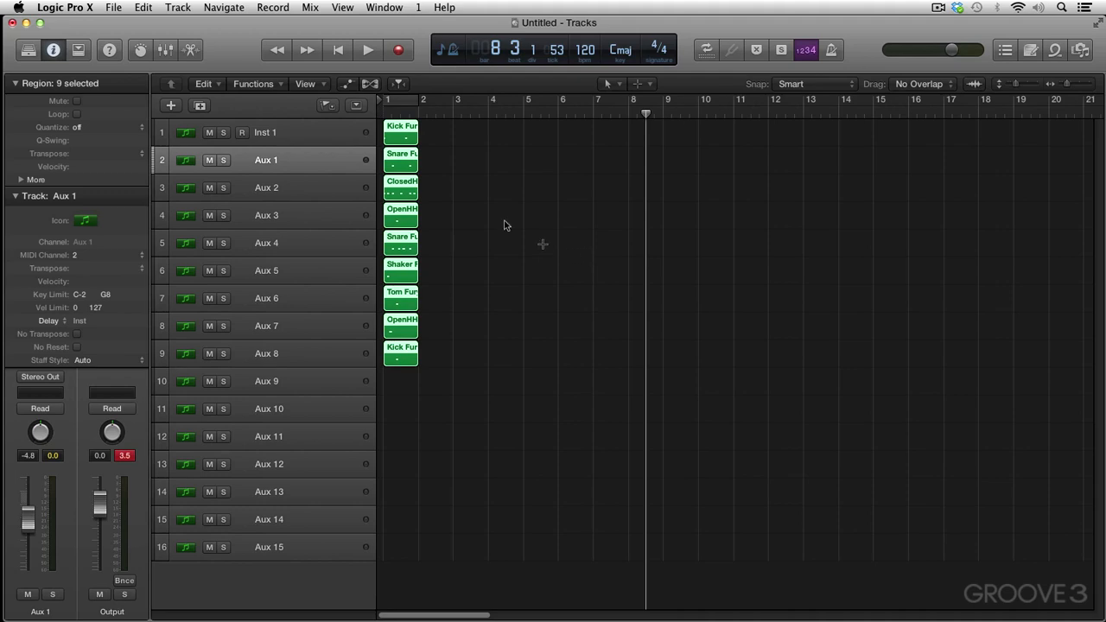
key("super+Right")
key("super+Right")
key("super+Right")
key("super+Right")
key("super+Right")
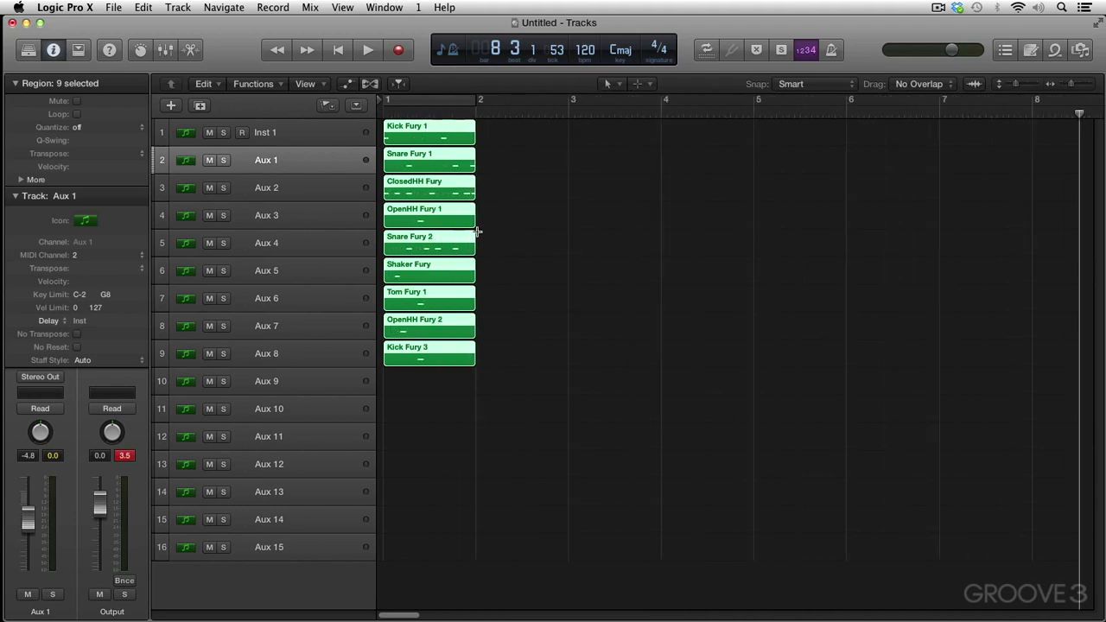
key("super+Right")
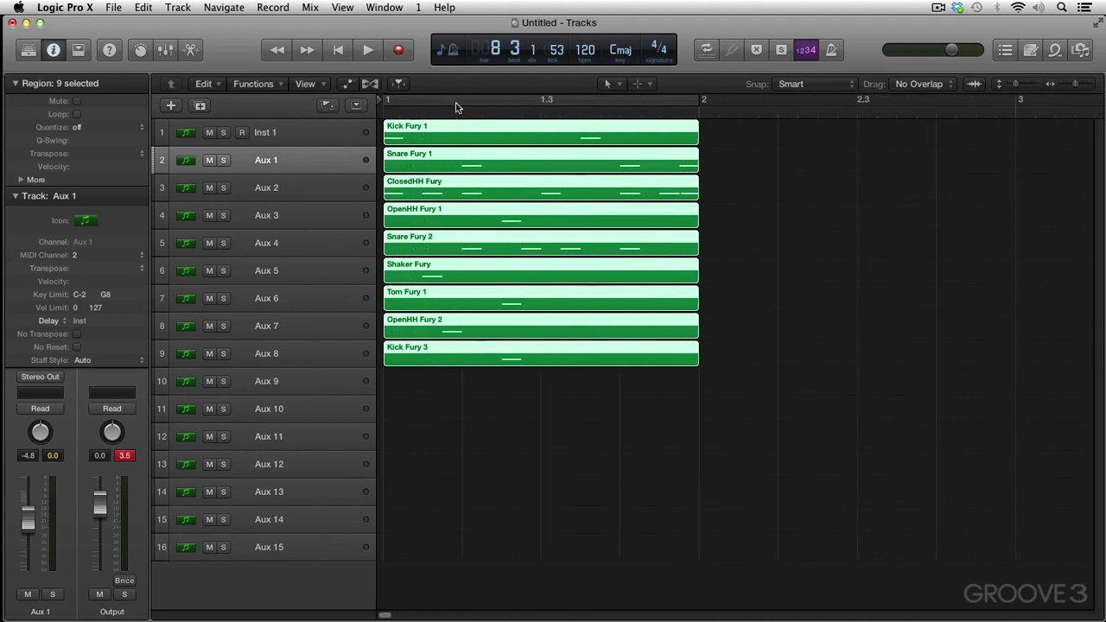
left_click(456, 102)
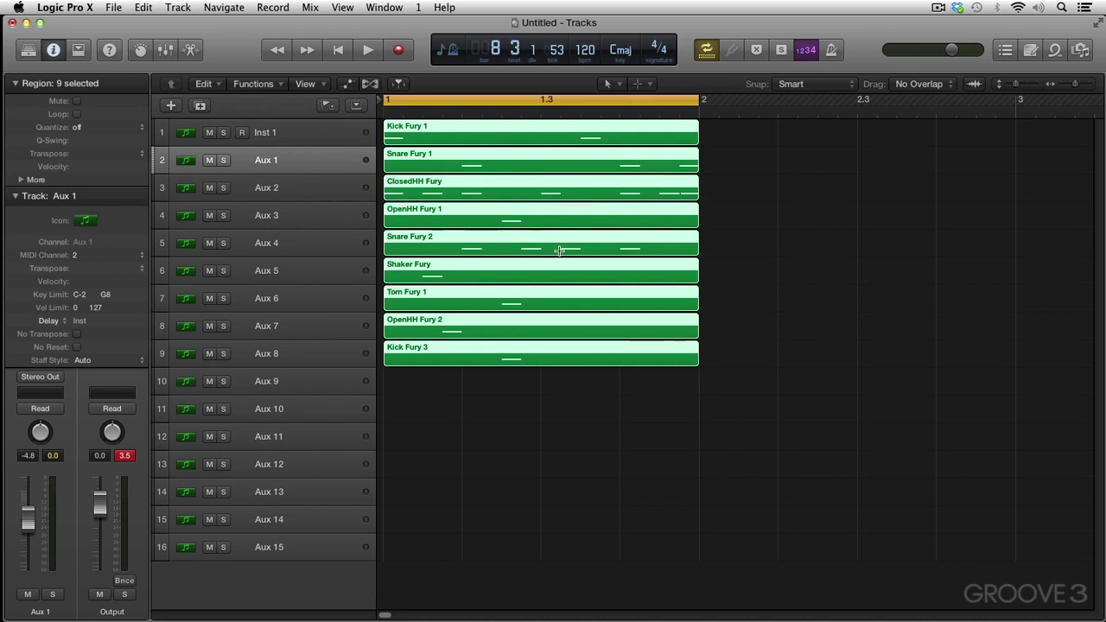
Move the five regions from Snare Fury 2 through Kick Fury 3 down one track, placing Snare Fury 2 on Aux 5
left_click(723, 243)
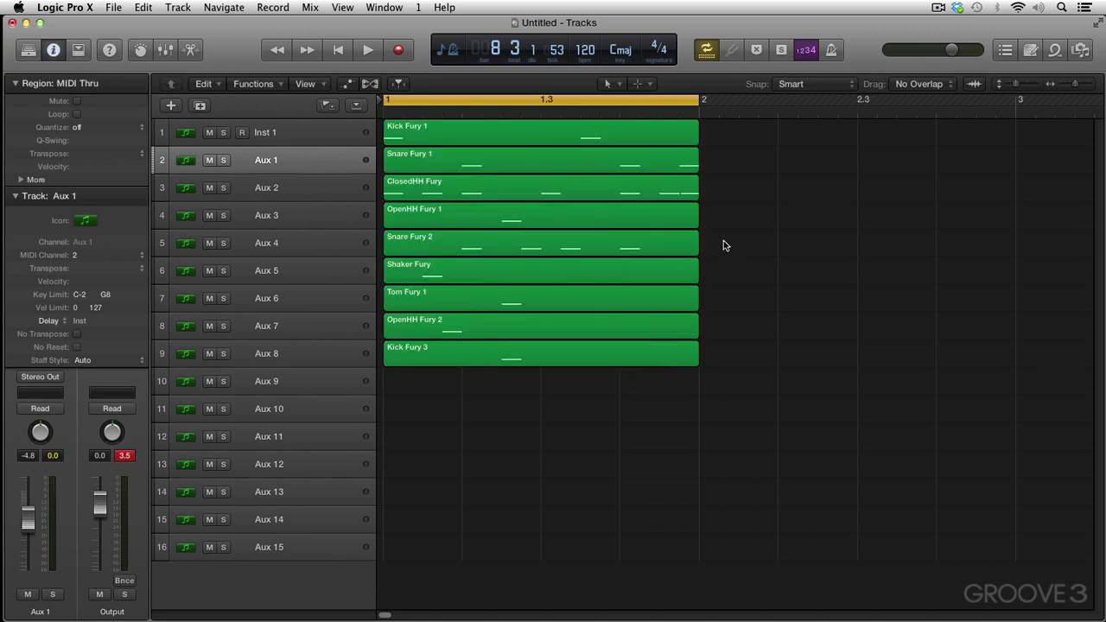
left_click_drag(723, 243, 540, 331)
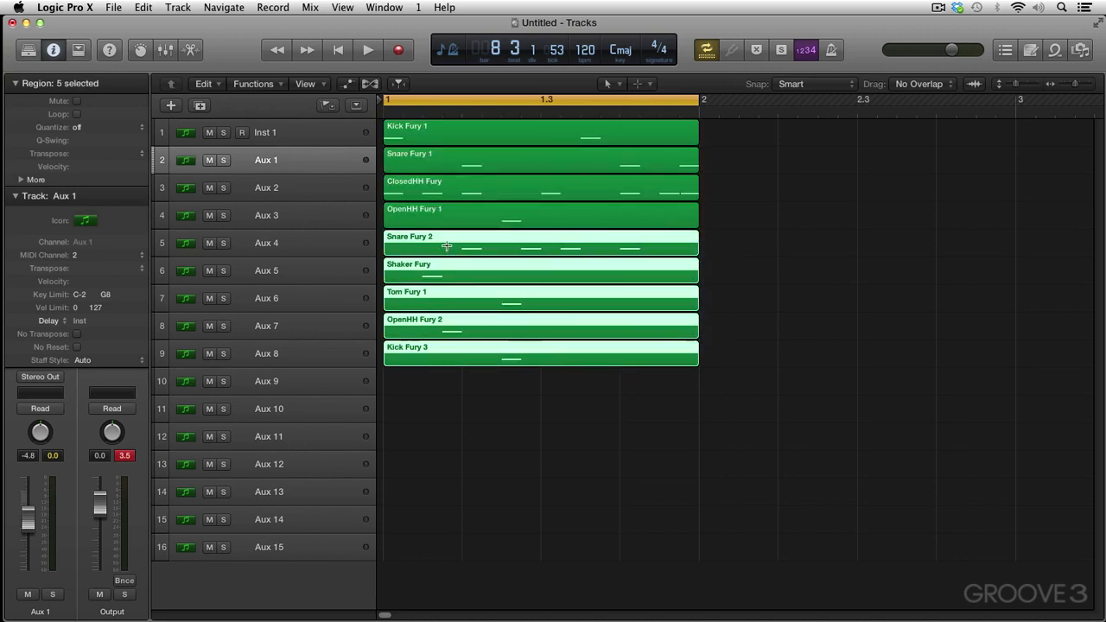
left_click_drag(442, 241, 445, 270)
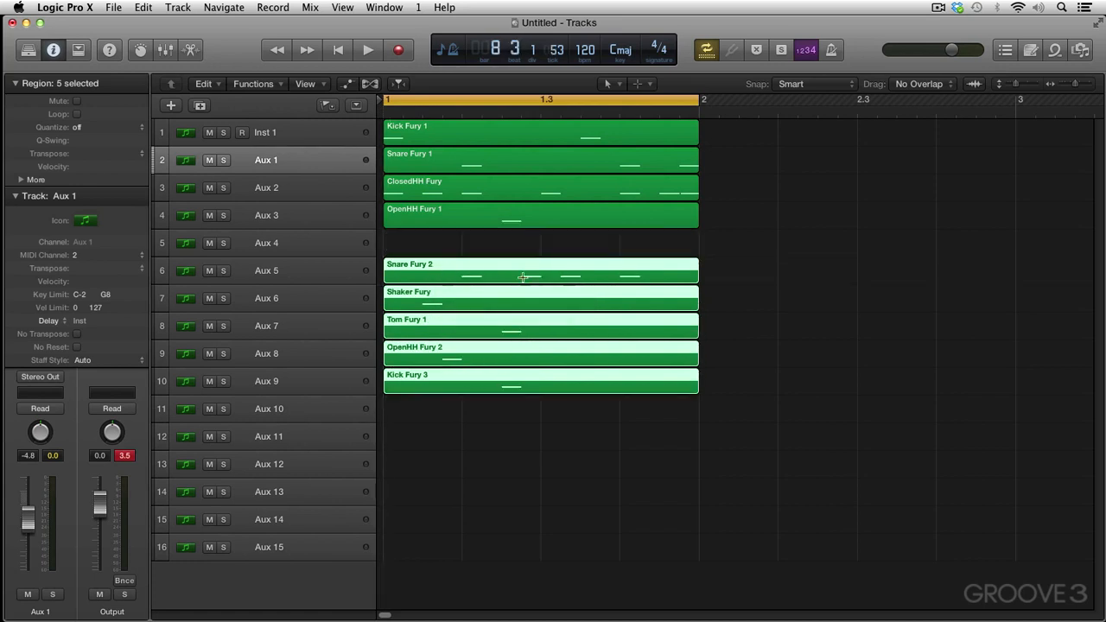
left_click(766, 323)
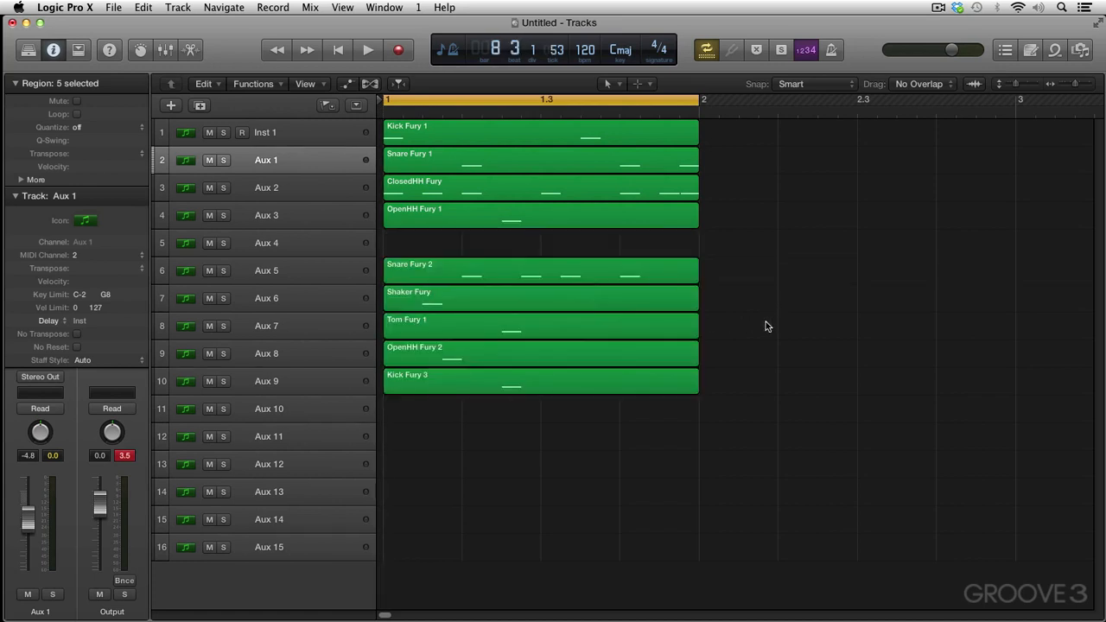
Move the Tom Fury 1 and OpenHH Fury 2 regions to Aux 8 and Aux 9, and Kick Fury 3 to Aux 15
left_click_drag(726, 321, 599, 392)
left_click_drag(548, 334, 548, 353)
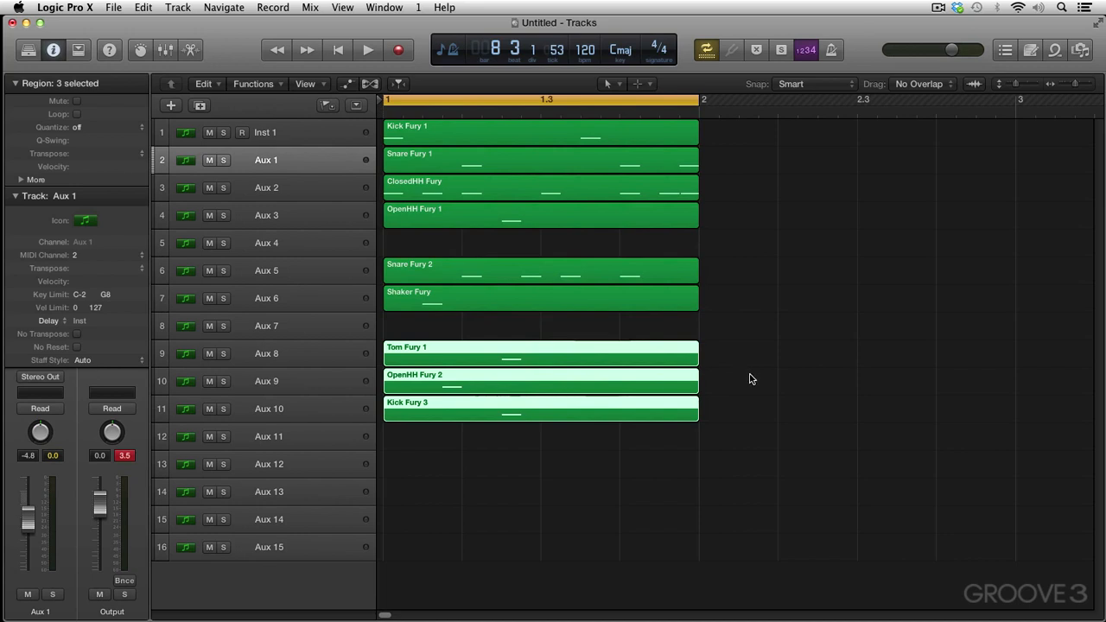
left_click(728, 415)
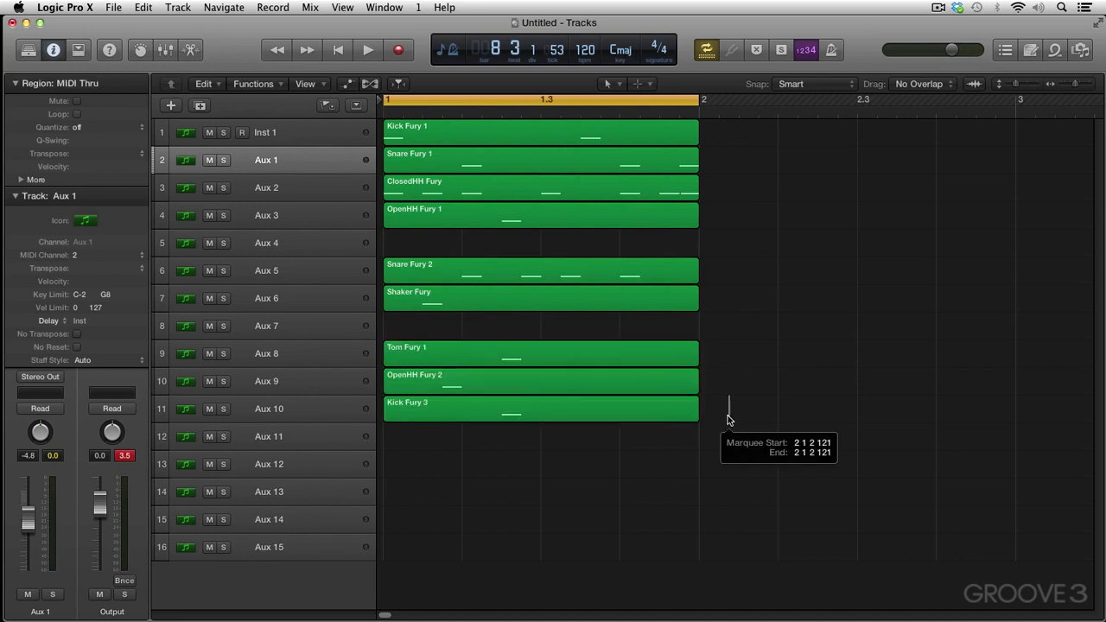
left_click(642, 407)
left_click_drag(641, 407, 641, 545)
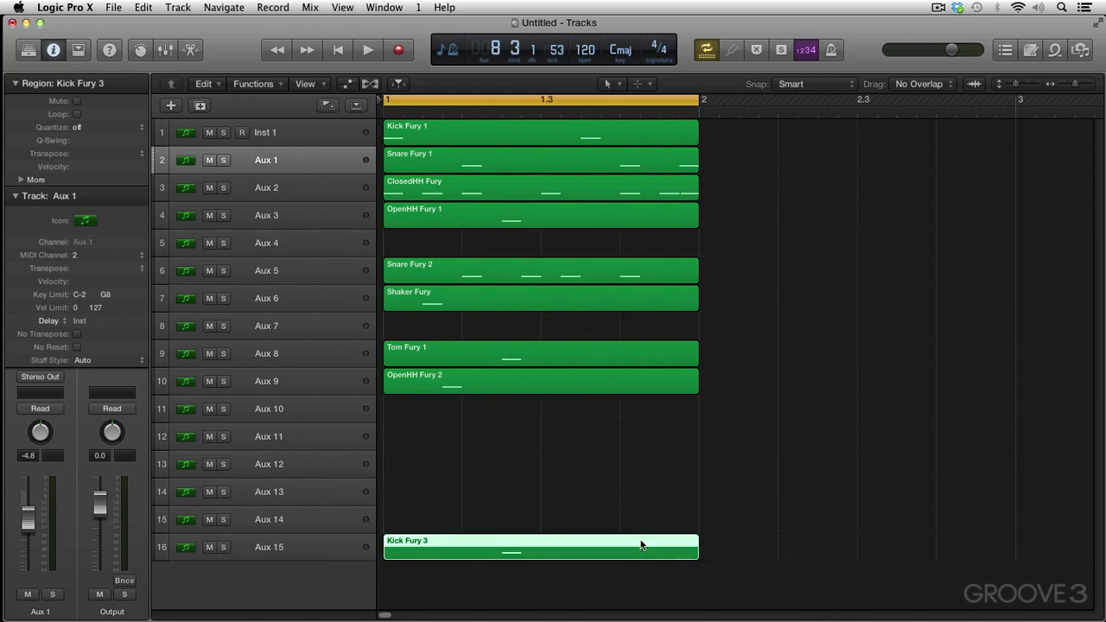
Play the cycled bar and check the individual aux channel levels in the Logic mixer
key("space")
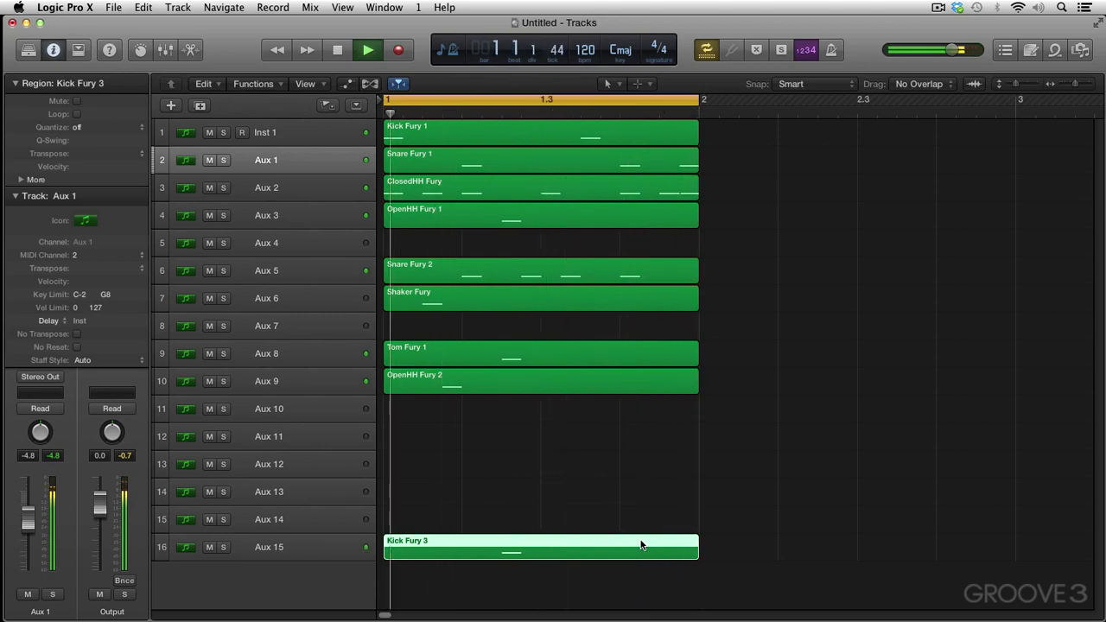
key("x")
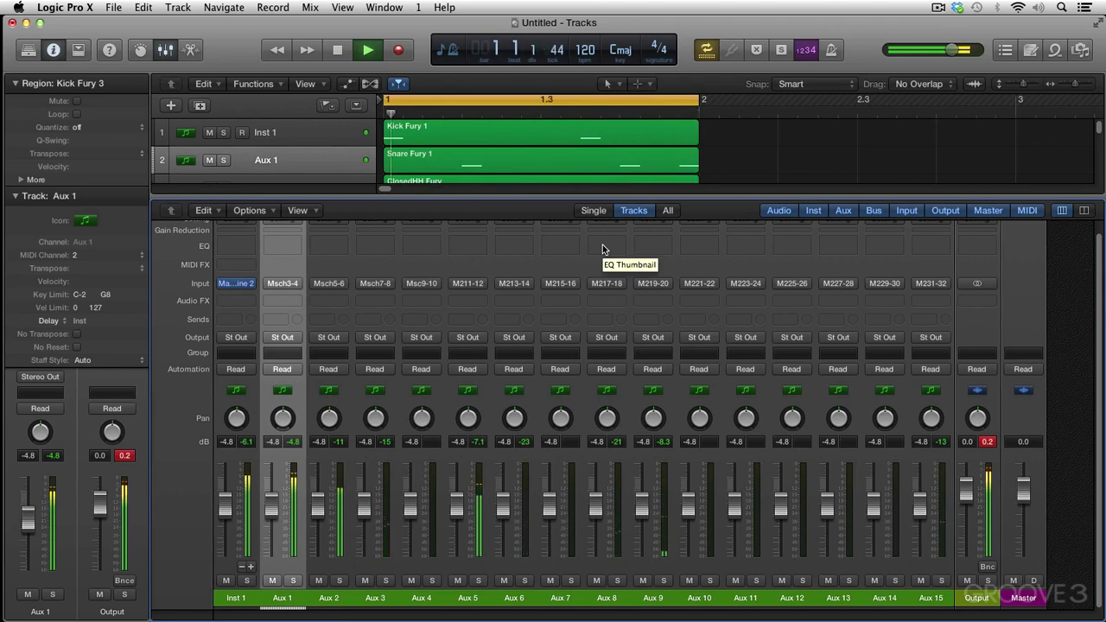
key("x")
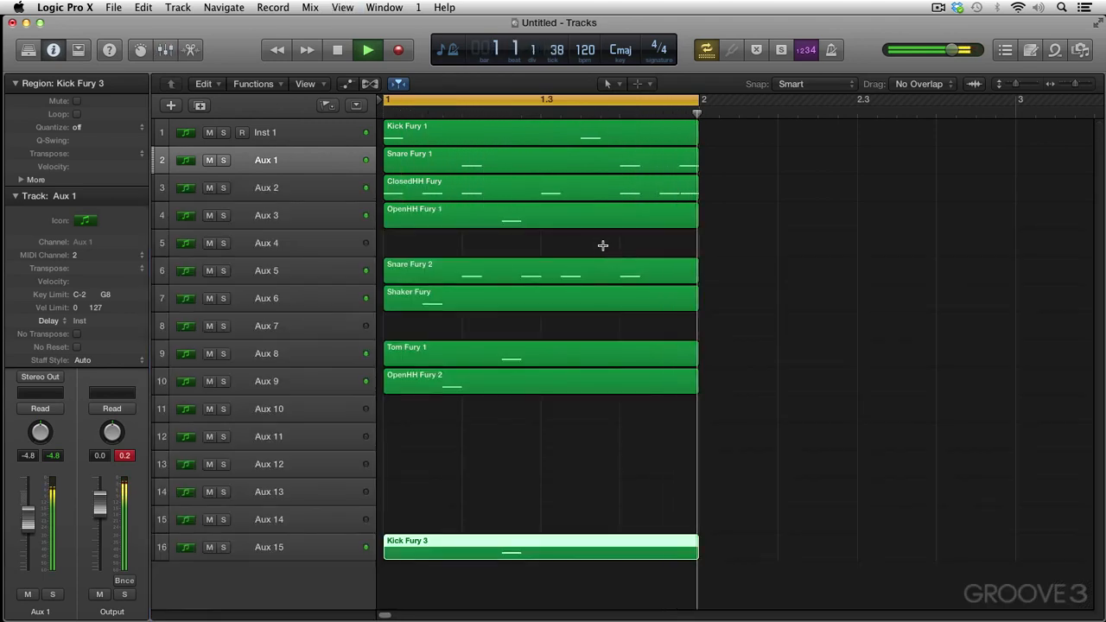
Compare the sound levels in Maschine's mix view with the Logic mixer side by side during playback, and stop playback
key("v")
left_click_drag(605, 255, 456, 83)
left_click(362, 165)
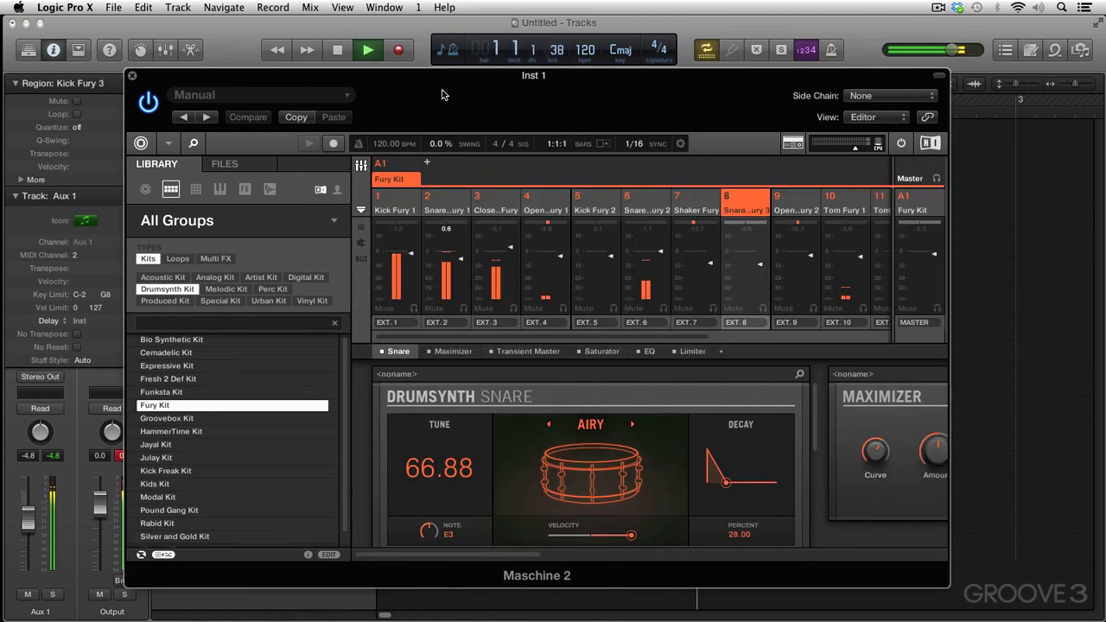
left_click_drag(442, 97, 606, 242)
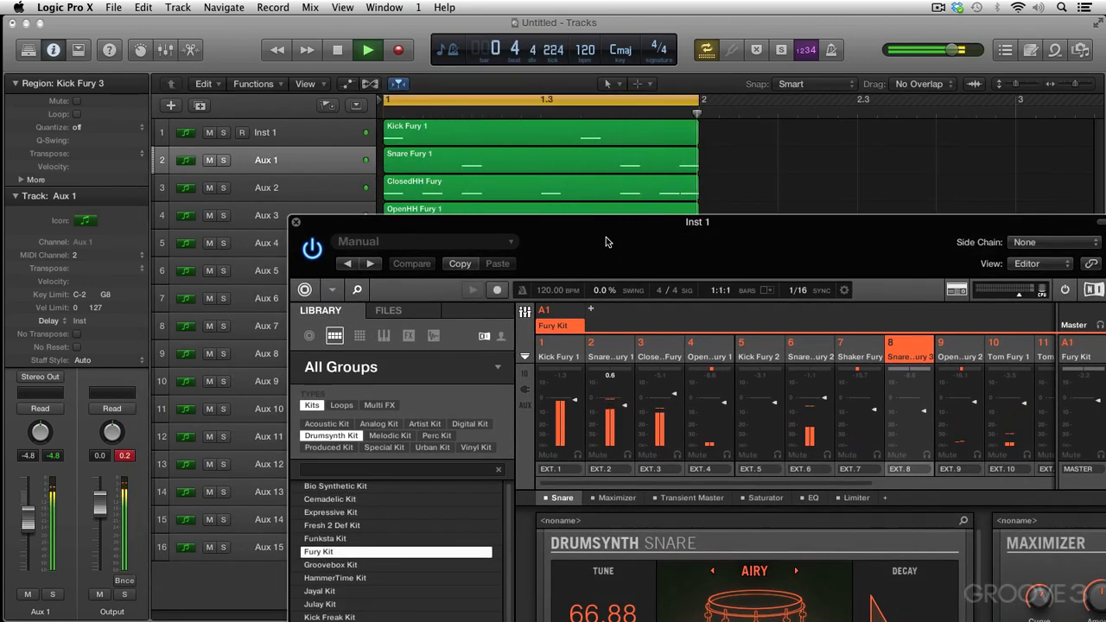
left_click_drag(605, 242, 755, 290)
key("x")
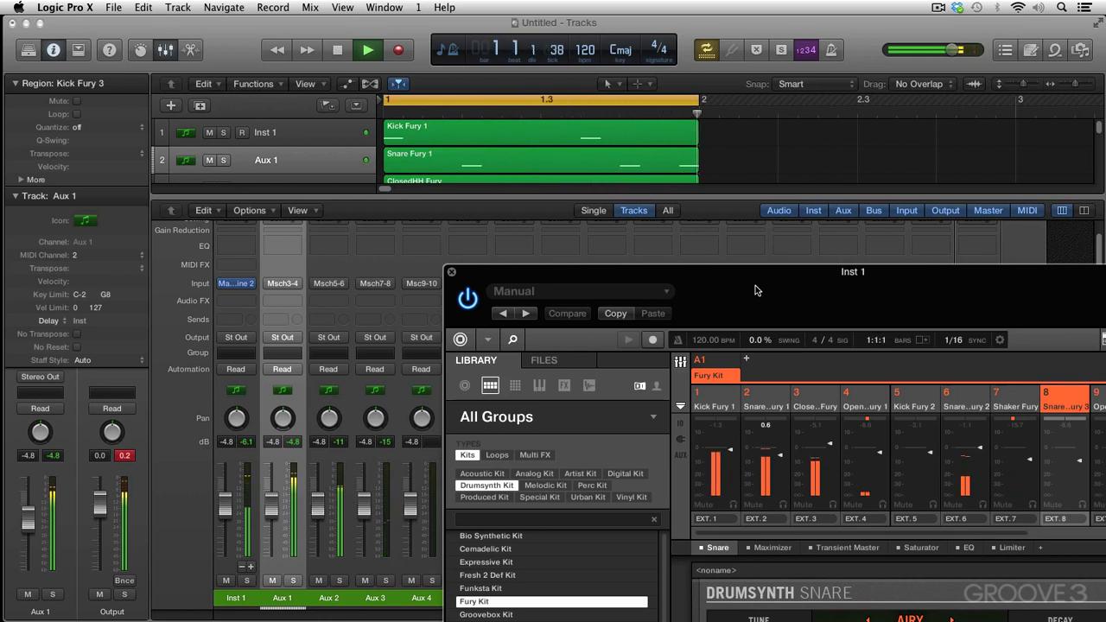
key("space")
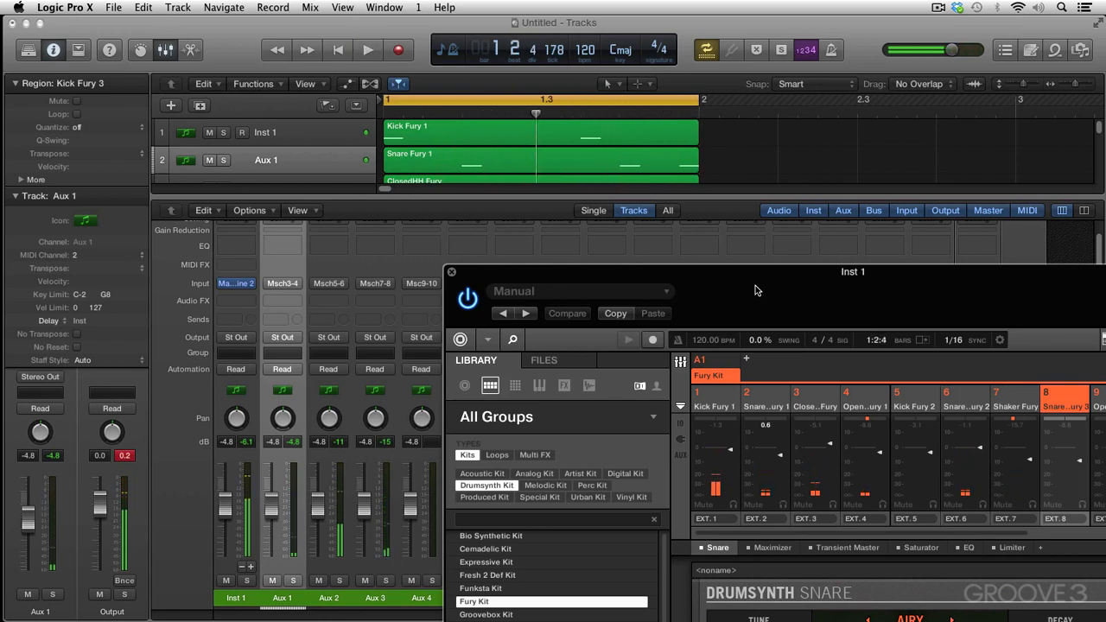